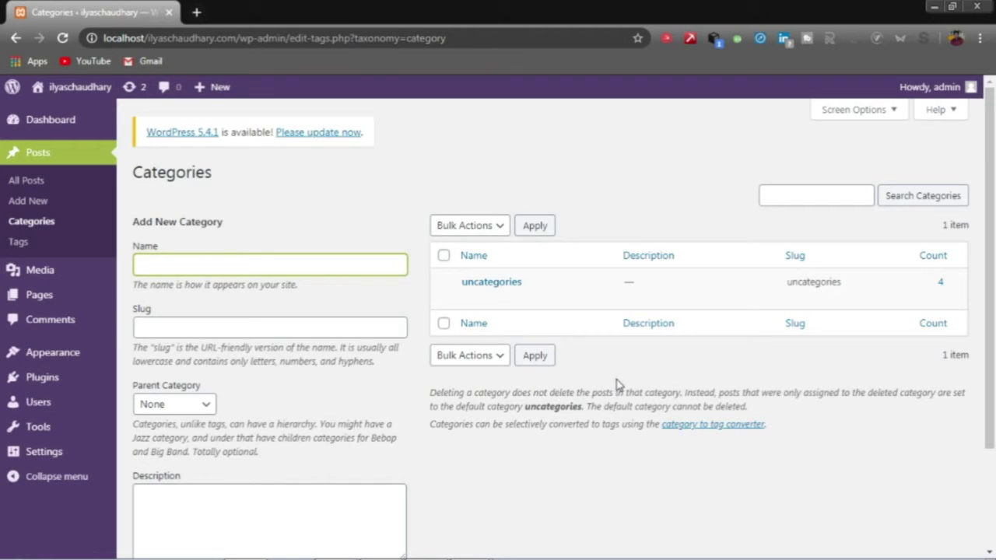
# Step: Rename the default category "uncategories" to Sports using Quick Edit and save the change
pyautogui.doubleClick(552, 406)
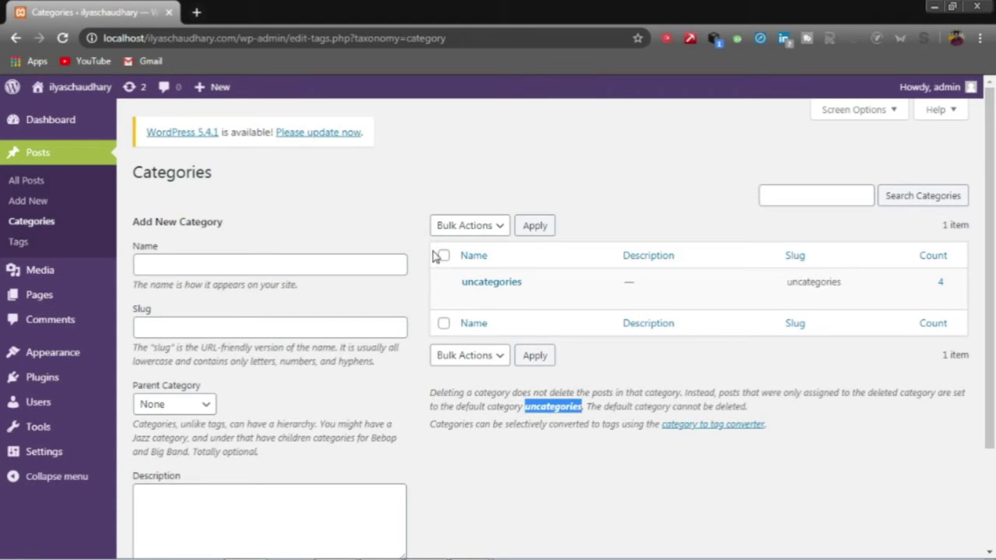
pyautogui.moveTo(449, 285)
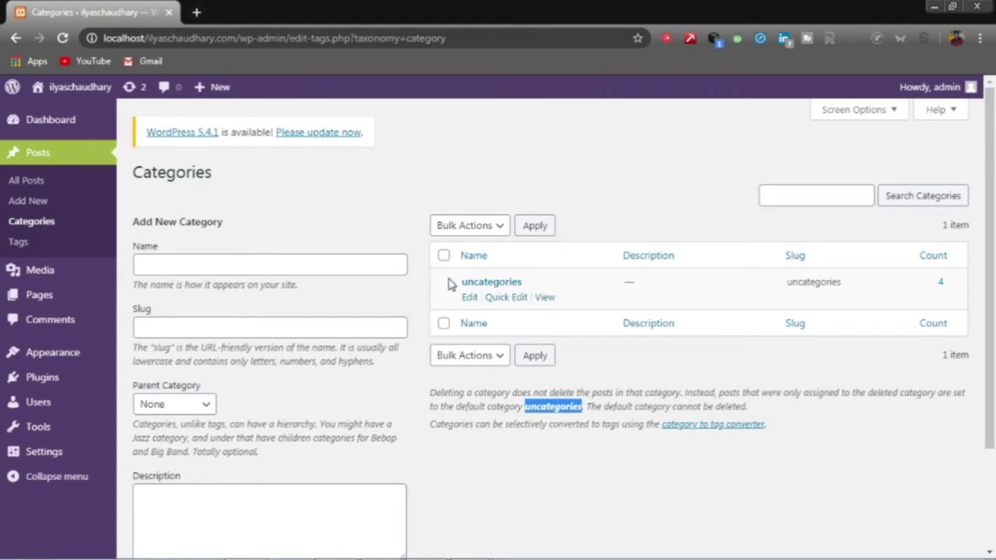
pyautogui.click(501, 297)
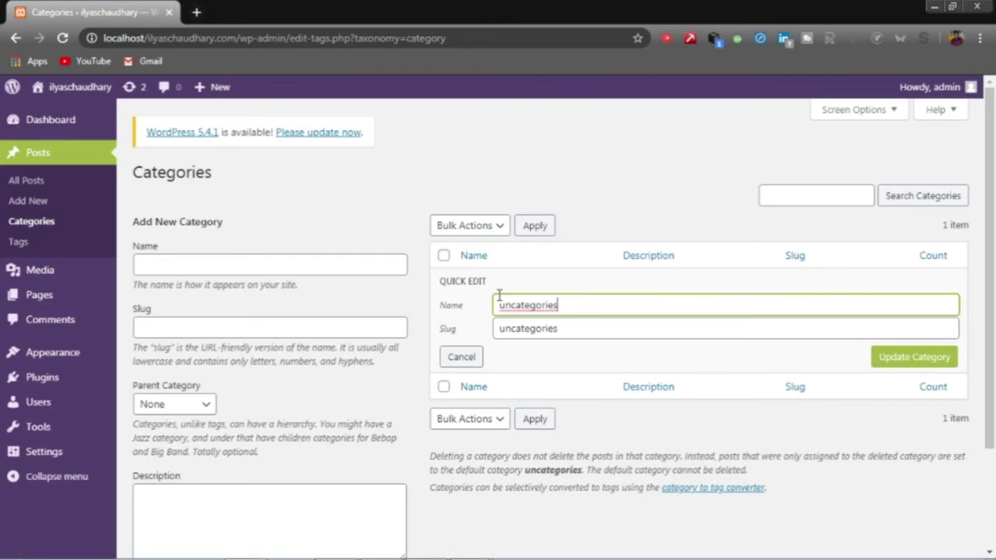
pyautogui.doubleClick(586, 304)
pyautogui.write('Sp')
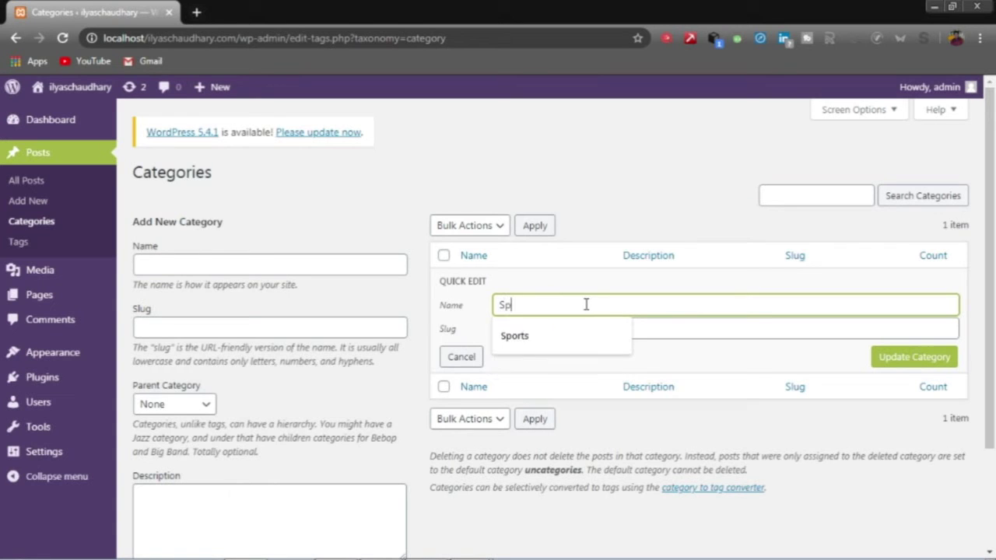
pyautogui.write('orts')
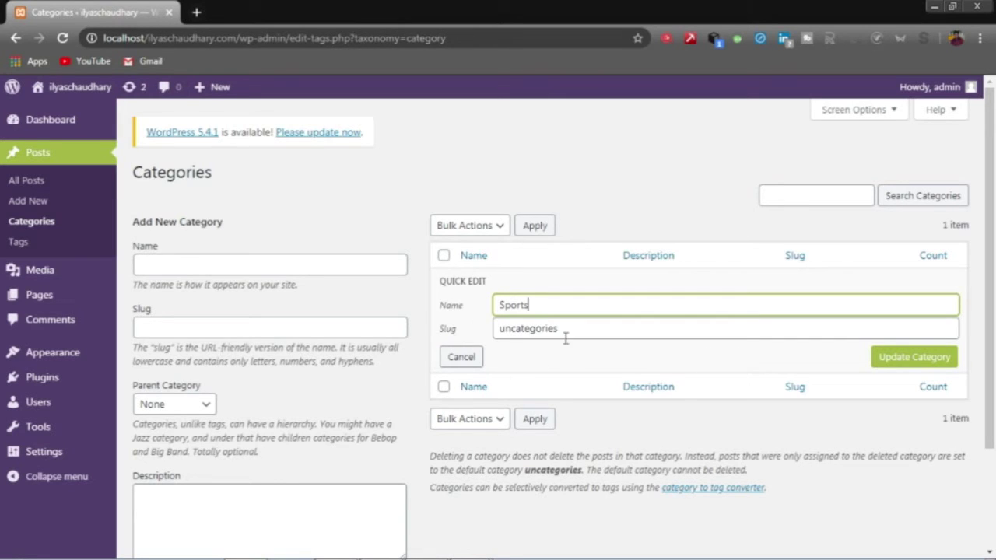
pyautogui.click(916, 359)
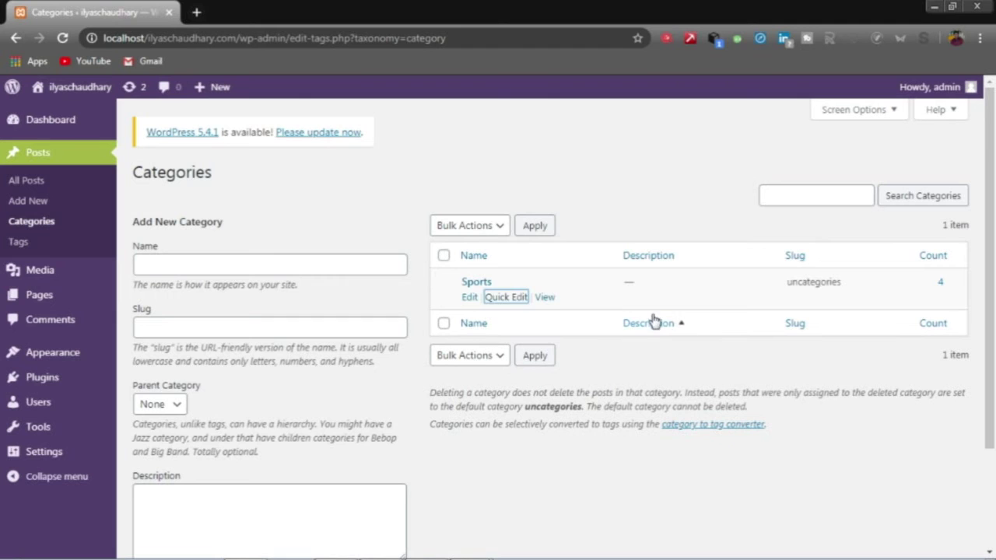
# Step: View the Sports category page in a new tab and check its heading and the slug in its address
pyautogui.rightClick(546, 300)
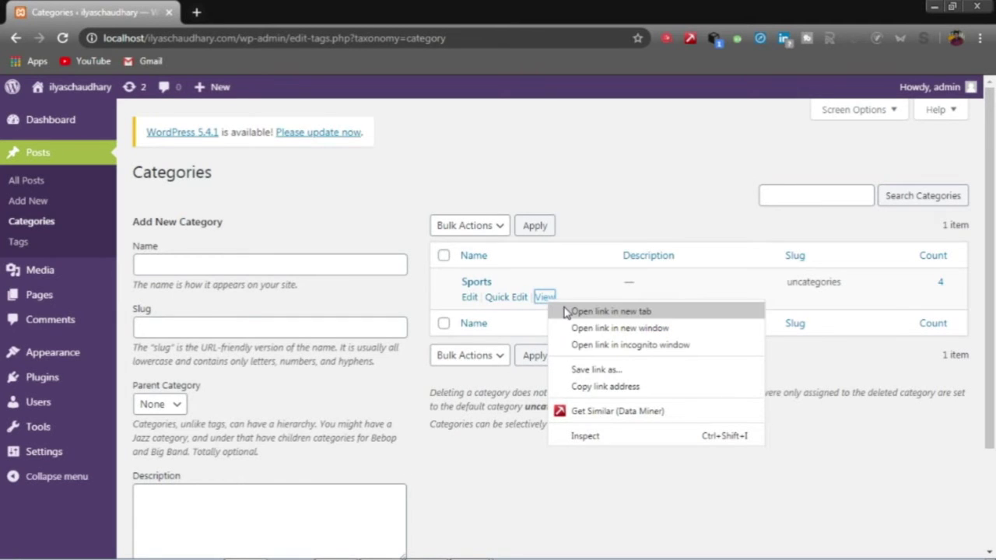
pyautogui.click(568, 314)
pyautogui.click(303, 8)
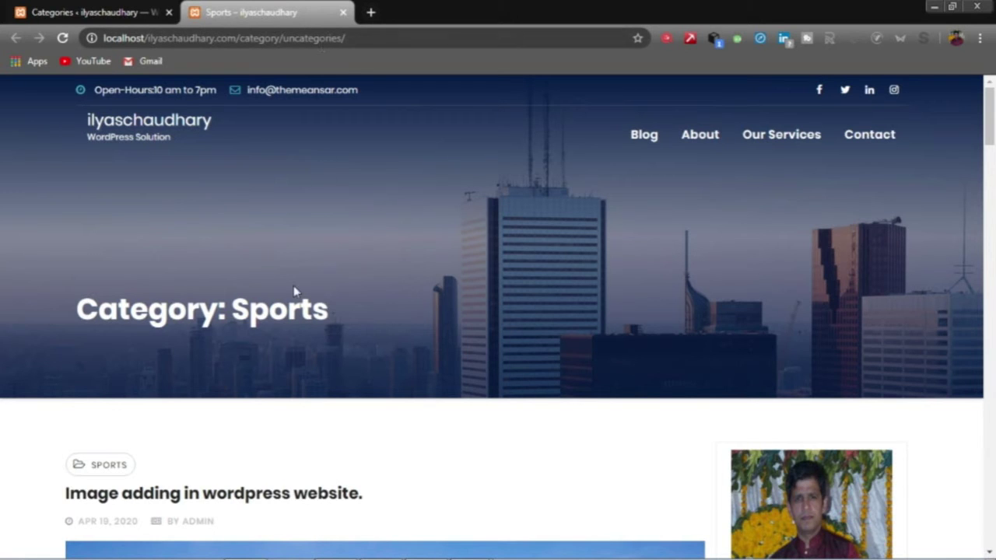
pyautogui.doubleClick(282, 312)
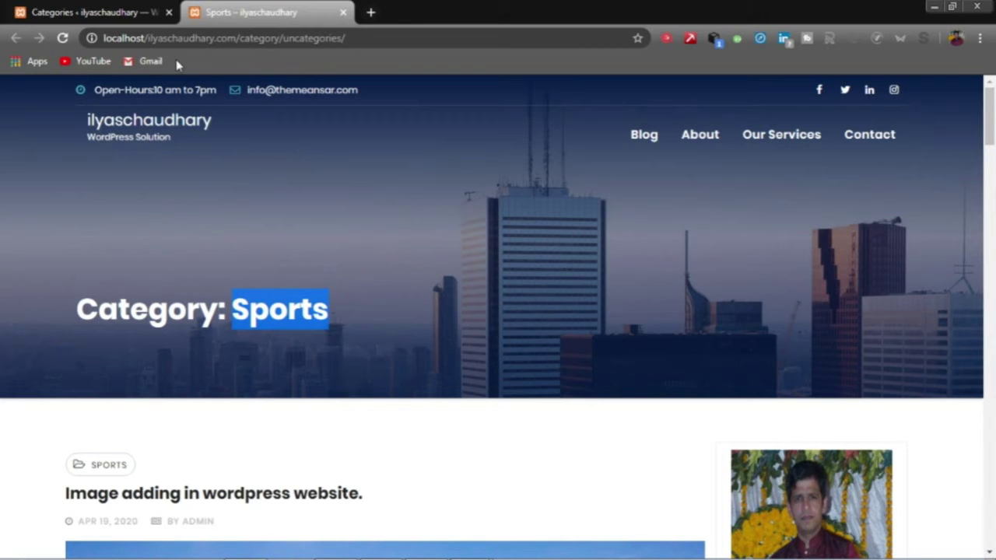
pyautogui.doubleClick(259, 38)
pyautogui.doubleClick(296, 39)
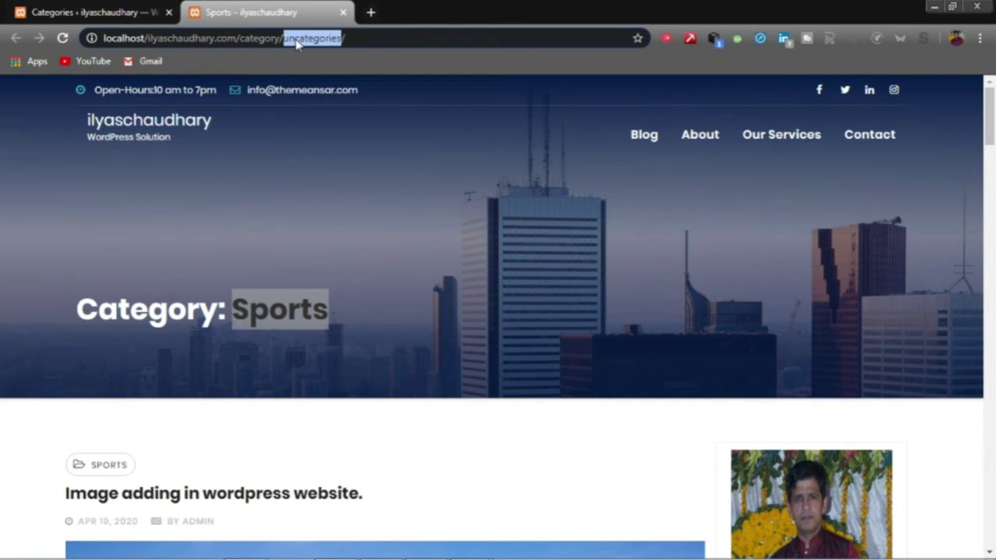
# Step: Return to the category list, set the Sports category's slug to Sports using Quick Edit, and update the category
pyautogui.click(65, 11)
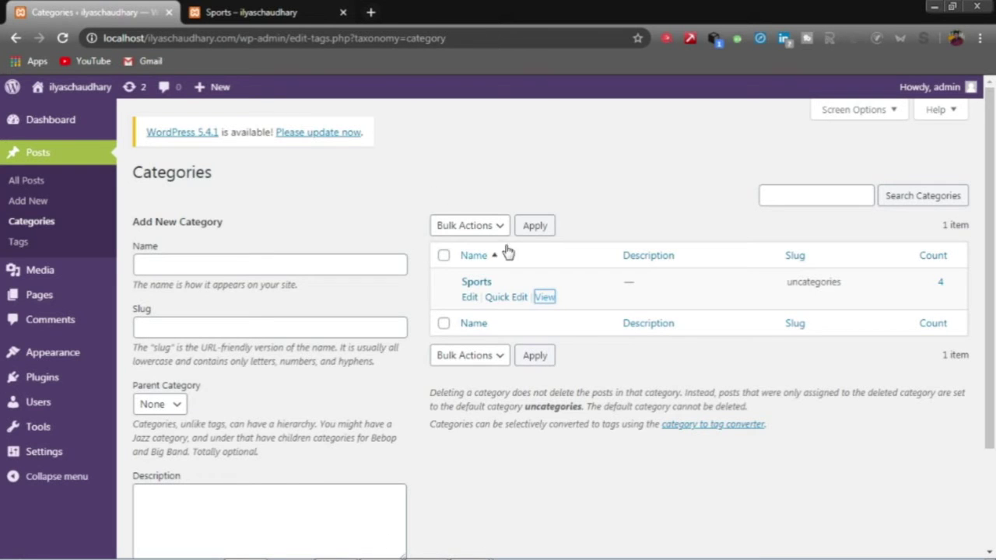
pyautogui.click(504, 303)
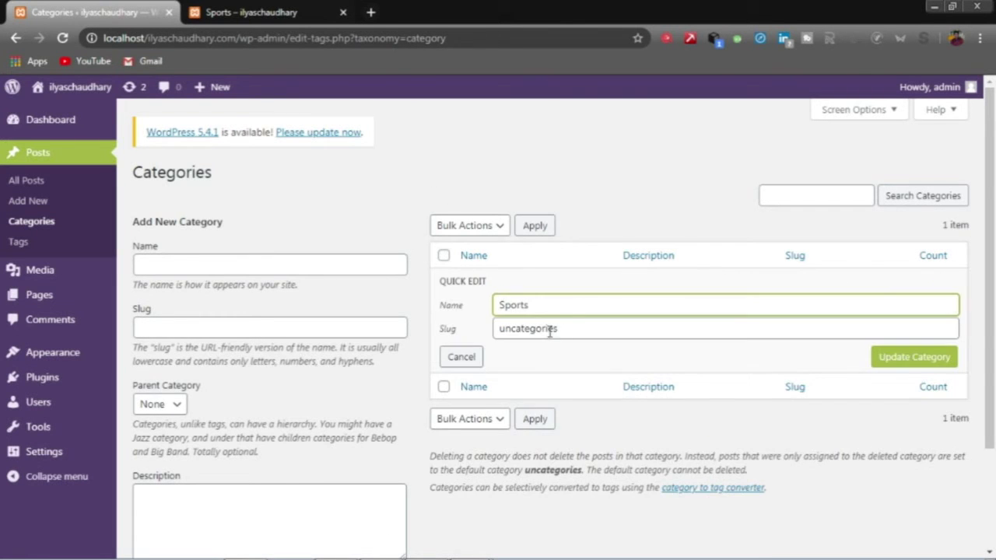
pyautogui.doubleClick(571, 328)
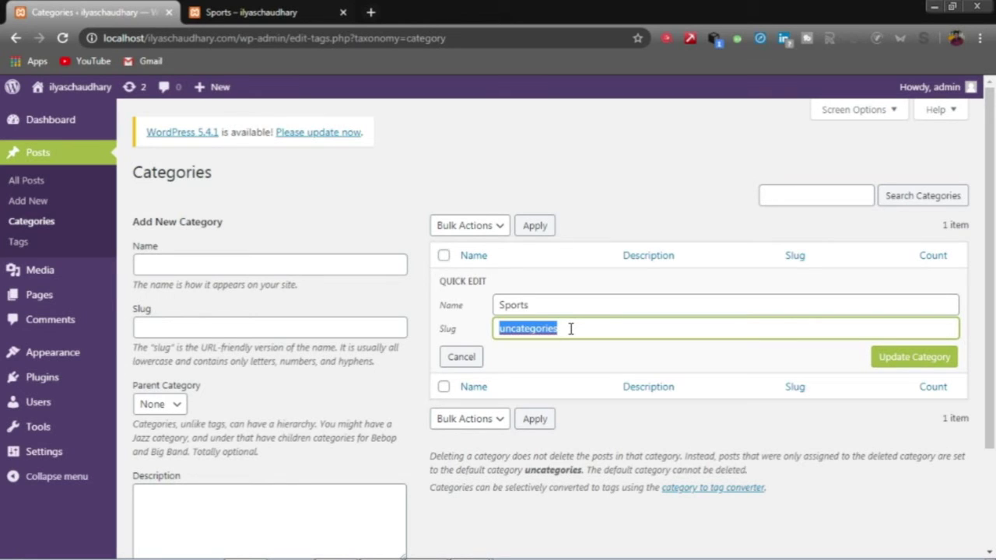
pyautogui.write('Sport')
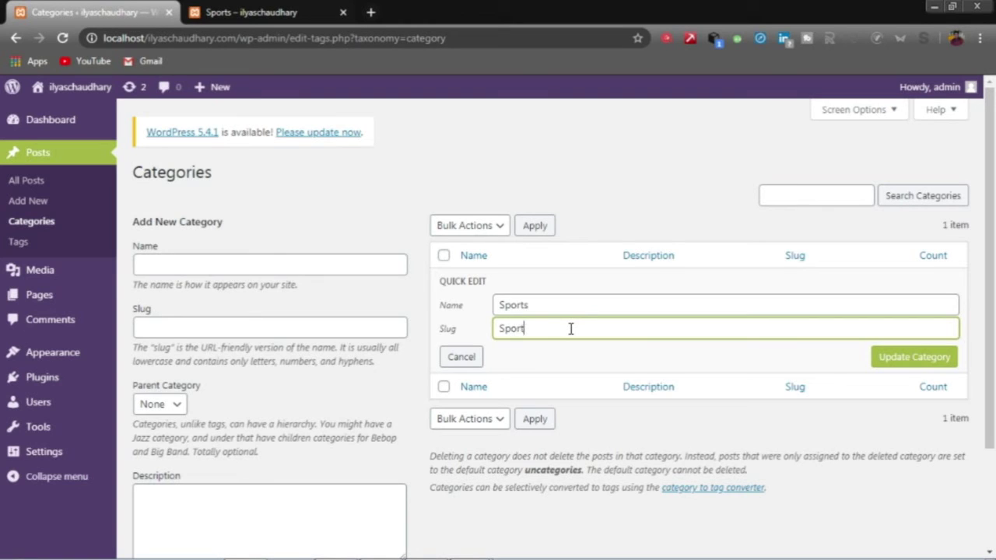
pyautogui.write('s')
pyautogui.click(914, 359)
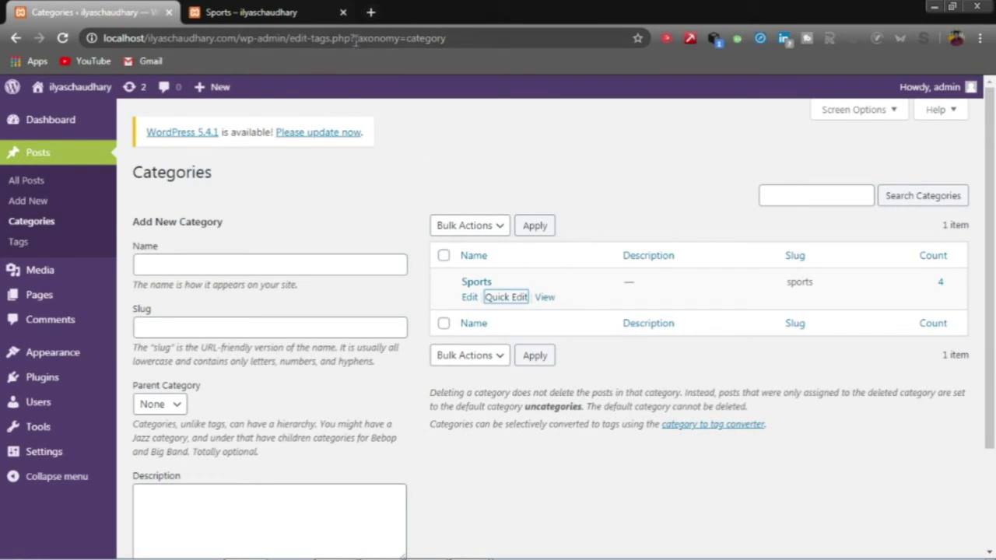
# Step: Replace the old preview with a fresh view of the Sports category page, check its heading and address, and close it
pyautogui.click(342, 13)
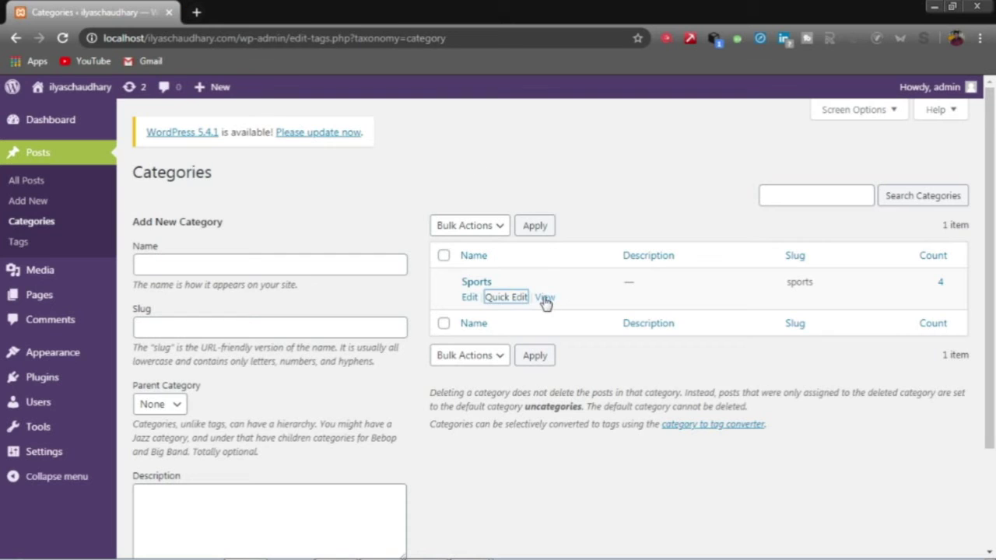
pyautogui.rightClick(545, 297)
pyautogui.click(568, 309)
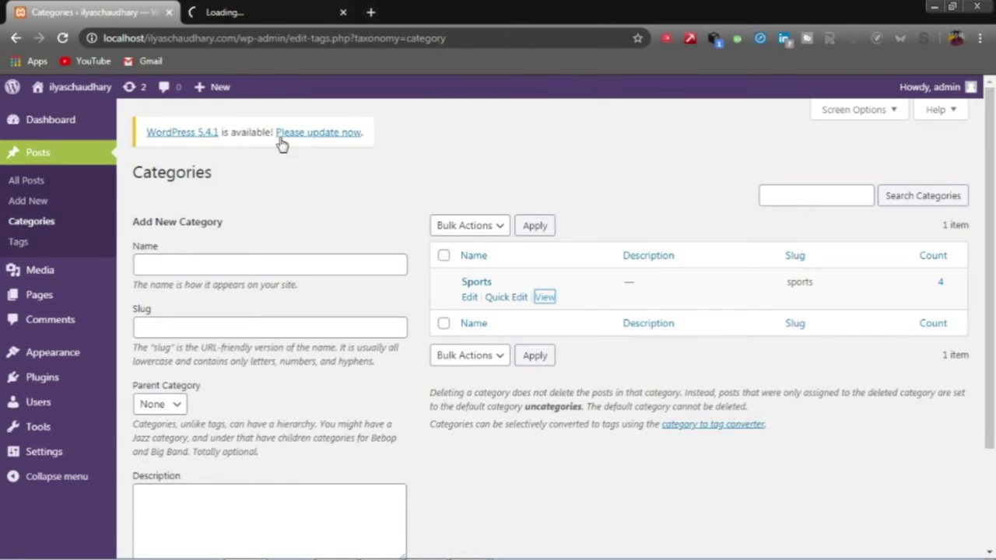
pyautogui.click(243, 9)
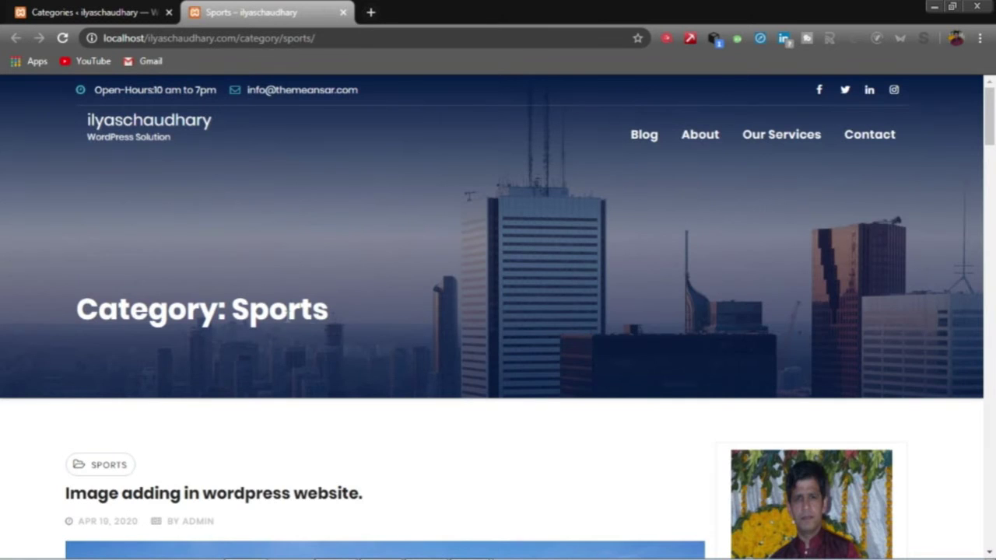
pyautogui.doubleClick(288, 315)
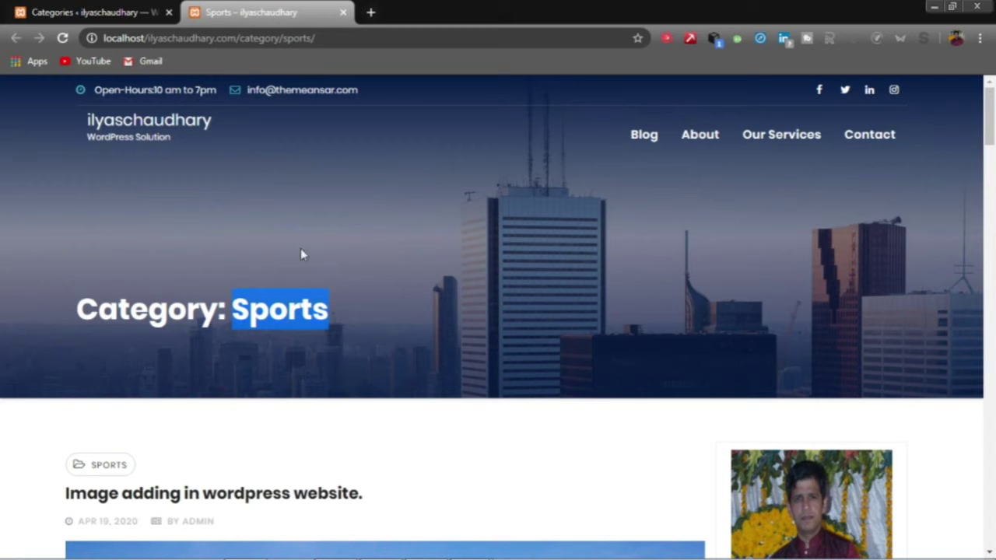
pyautogui.click(310, 42)
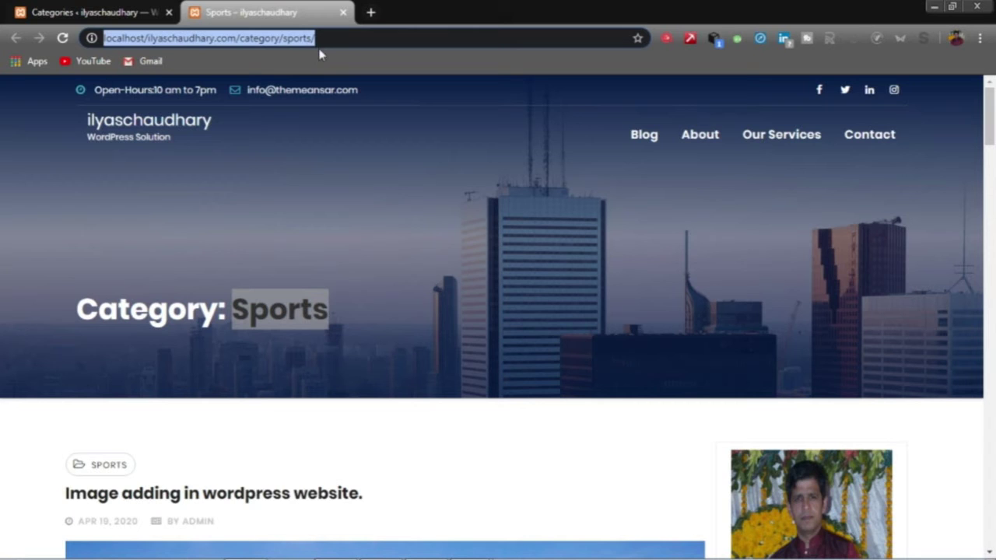
pyautogui.click(343, 13)
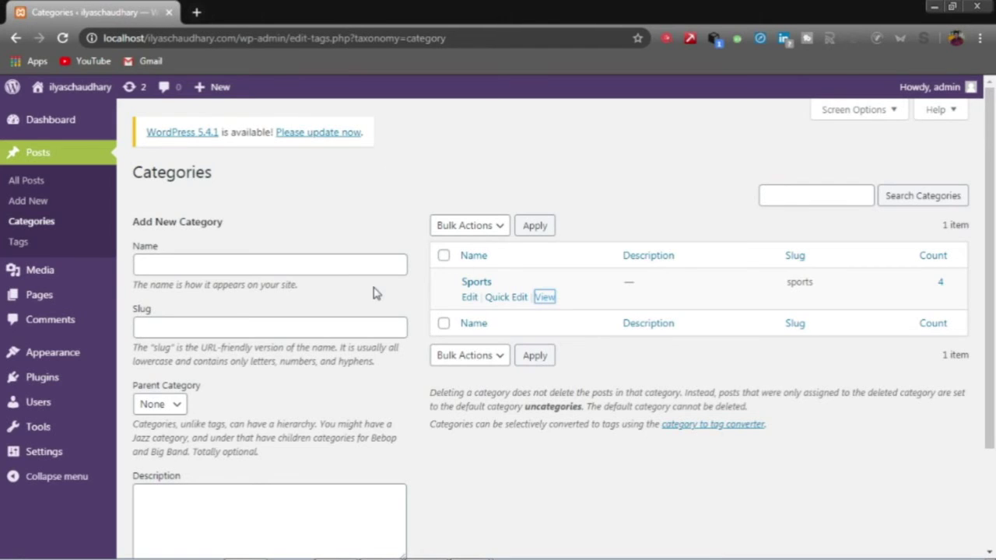
# Step: Enter Entertainment as the new category's name, correcting its spelling with the spell-check suggestion
pyautogui.click(260, 266)
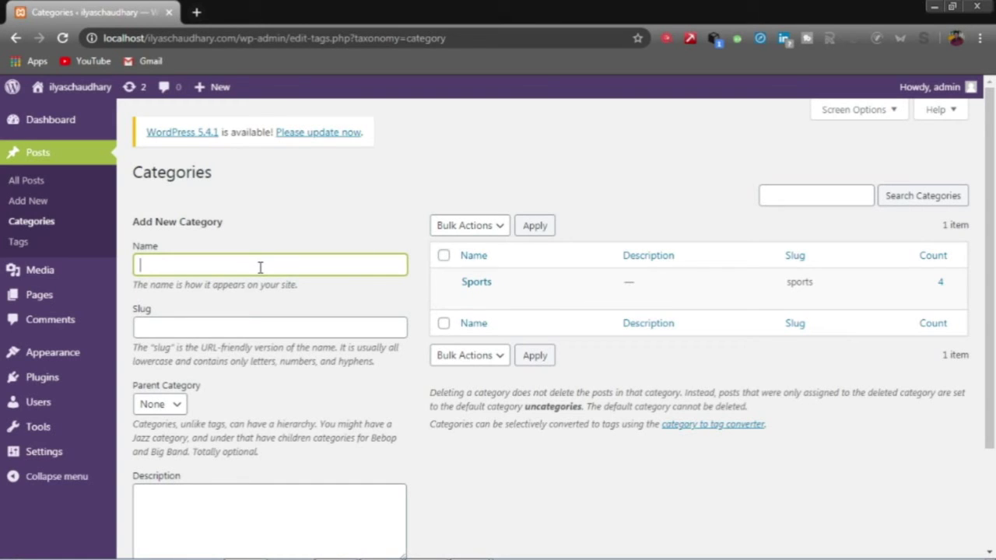
pyautogui.write('Entretainment')
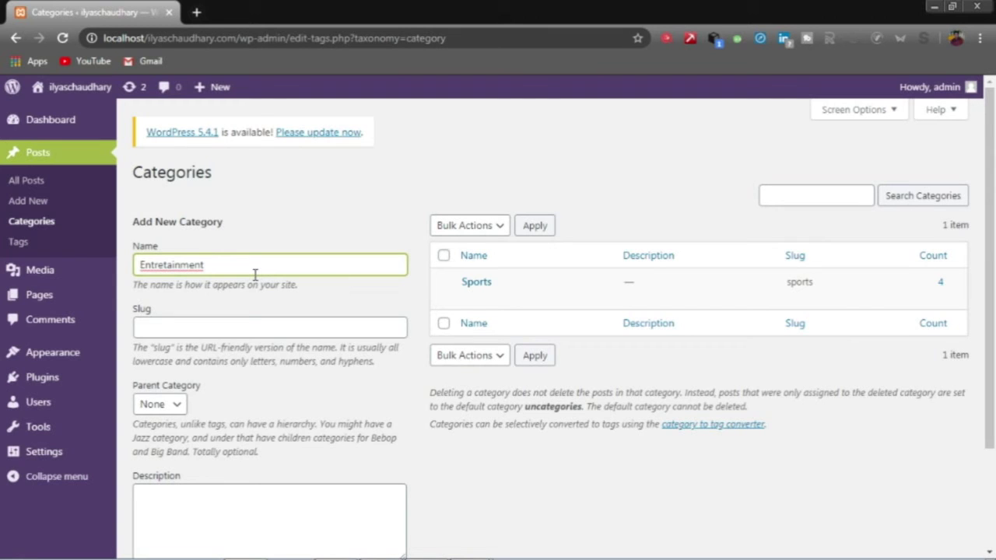
pyautogui.press('BackSpace')
pyautogui.press('Left')
pyautogui.press('Left')
pyautogui.press('Left')
pyautogui.press('Left')
pyautogui.press('Left')
pyautogui.press('Left')
pyautogui.press('Left')
pyautogui.press('Left')
pyautogui.press('BackSpace')
pyautogui.press('Right')
pyautogui.press('Right')
pyautogui.press('Right')
pyautogui.press('Right')
pyautogui.press('Right')
pyautogui.press('Right')
pyautogui.press('Right')
pyautogui.press('Right')
pyautogui.doubleClick(254, 272)
pyautogui.press('Menu')
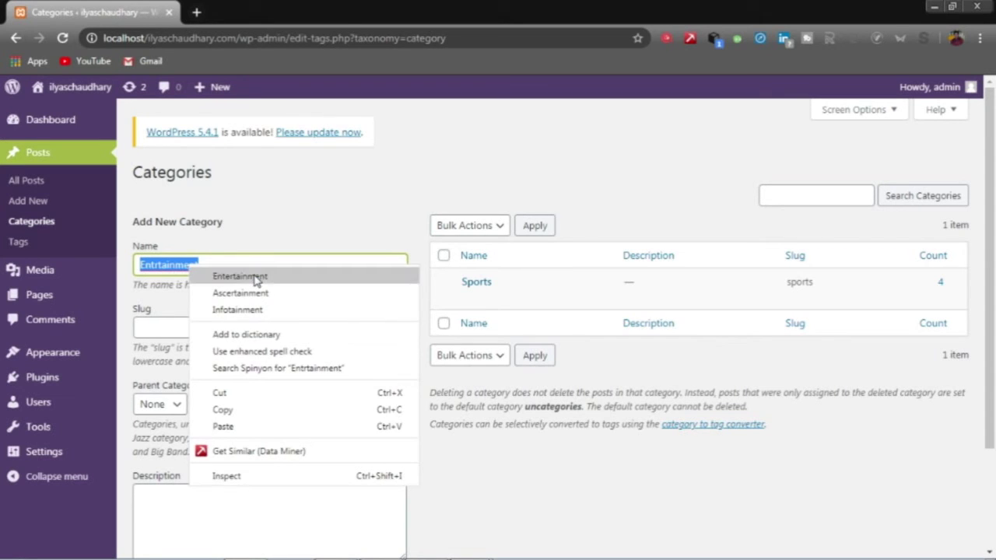
pyautogui.click(240, 276)
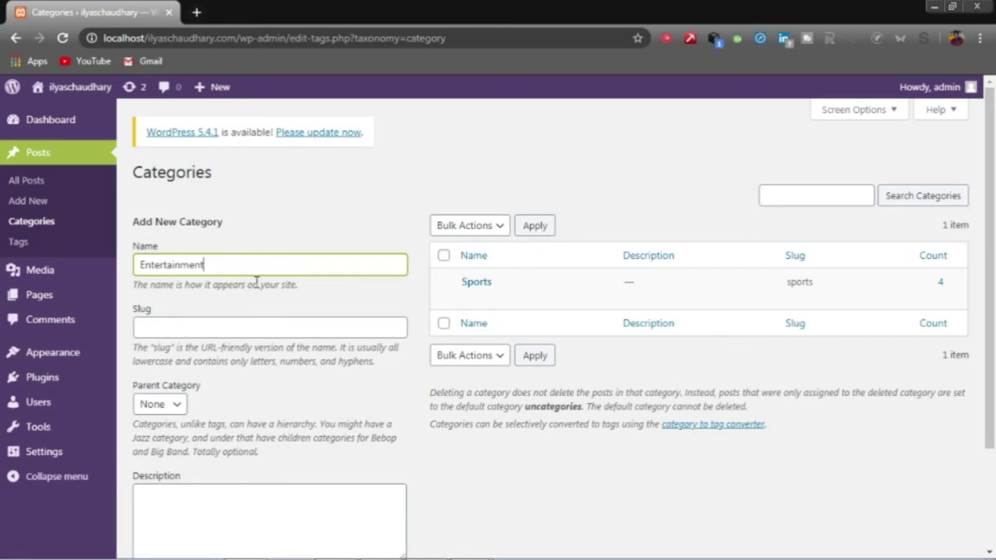
# Step: Copy the new category's name, Entertainment, into its slug
pyautogui.click(264, 325)
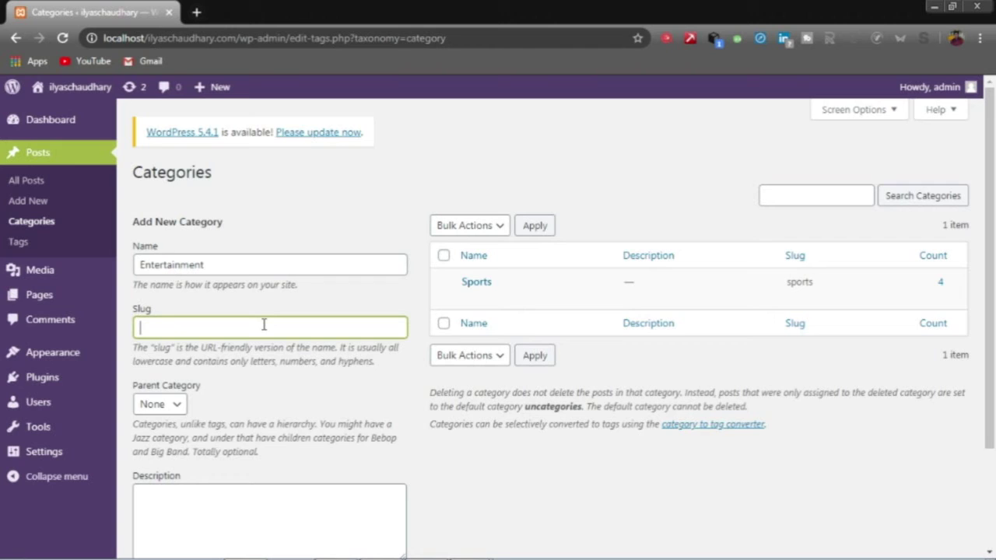
pyautogui.click(252, 262)
pyautogui.hotkey('ctrl', 'a')
pyautogui.hotkey('ctrl', 'c')
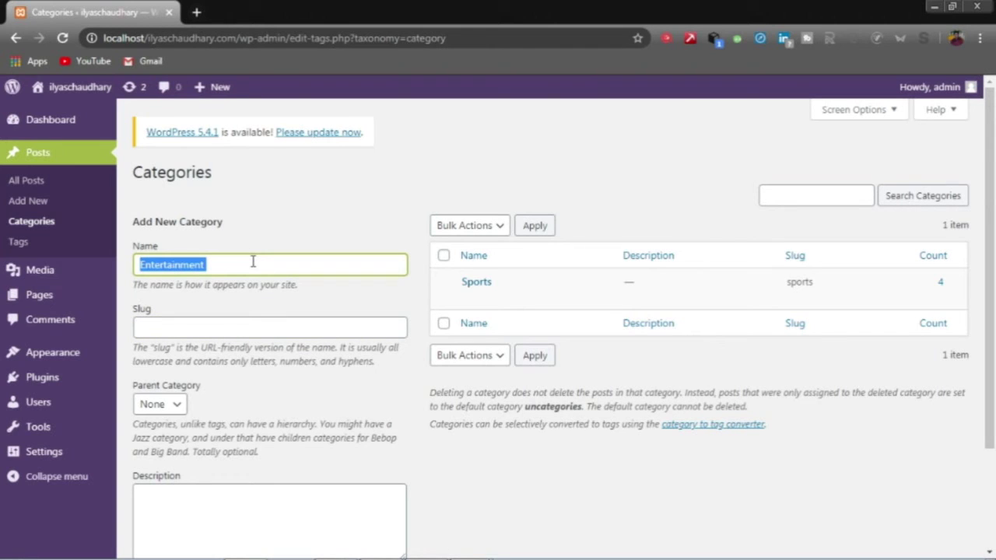
pyautogui.click(261, 318)
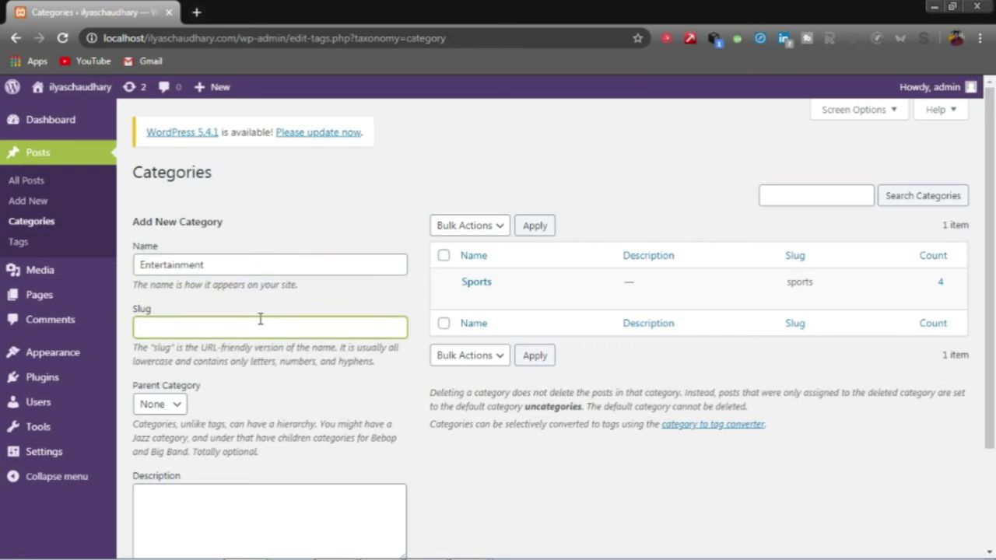
pyautogui.hotkey('ctrl', 'v')
# Step: Keep the parent category as None, leave the description empty, and add the Entertainment category
pyautogui.click(169, 404)
pyautogui.click(171, 404)
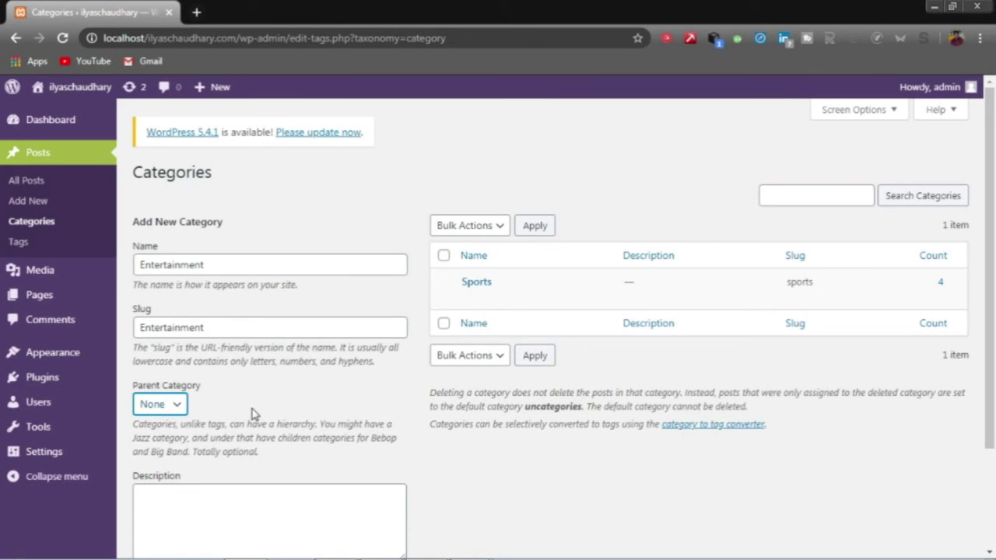
pyautogui.scroll(-2, 252, 413)
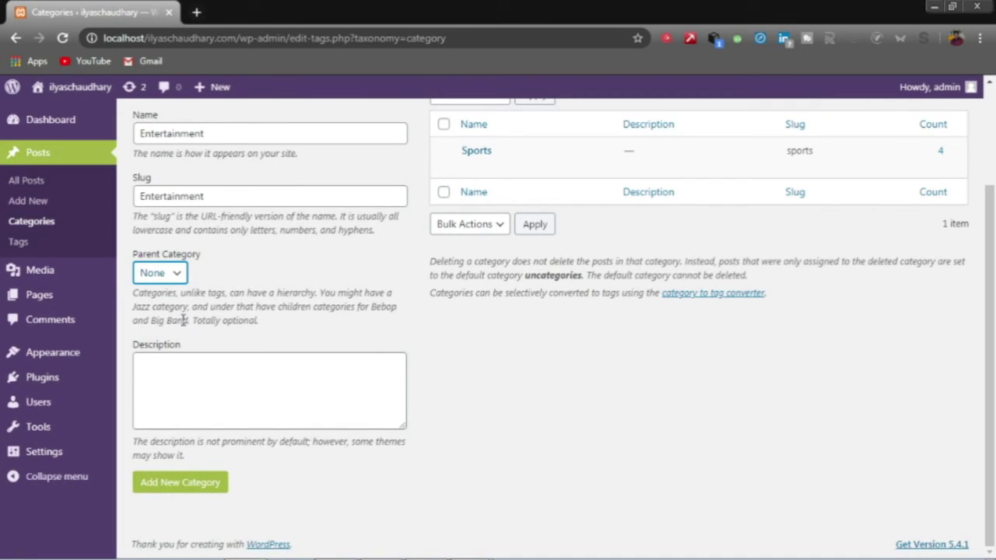
pyautogui.click(196, 390)
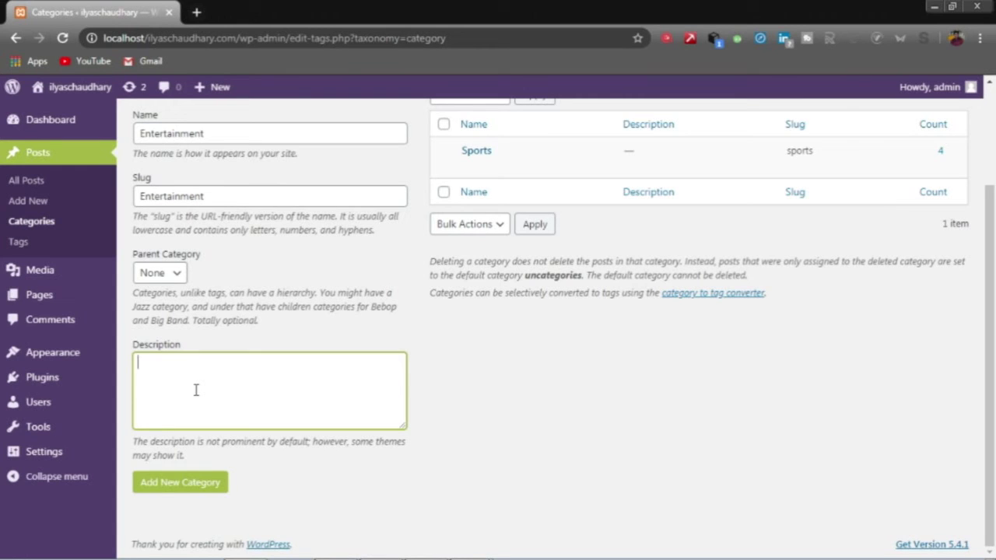
pyautogui.click(207, 485)
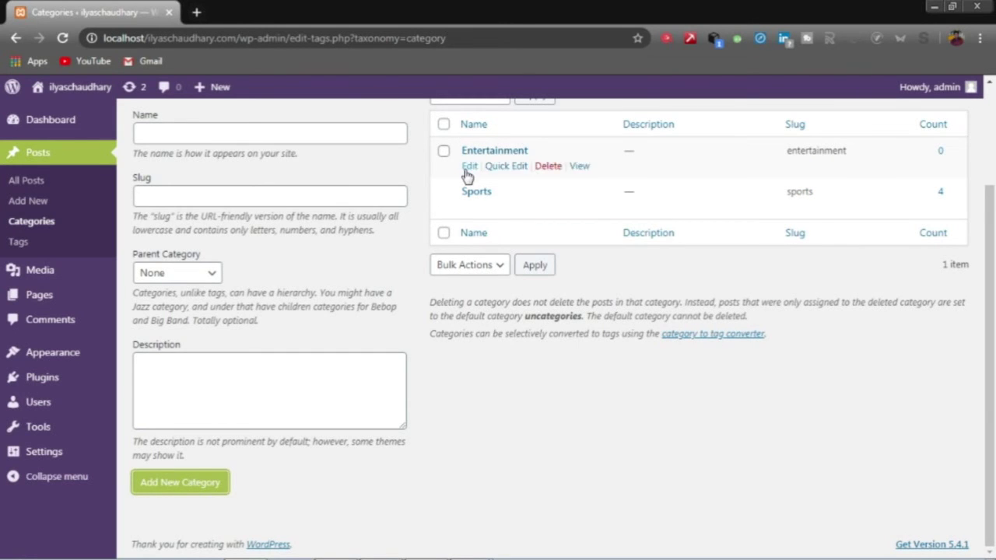
# Step: Add a category named Business News with the slug Business-News, keeping its parent category as None
pyautogui.click(262, 132)
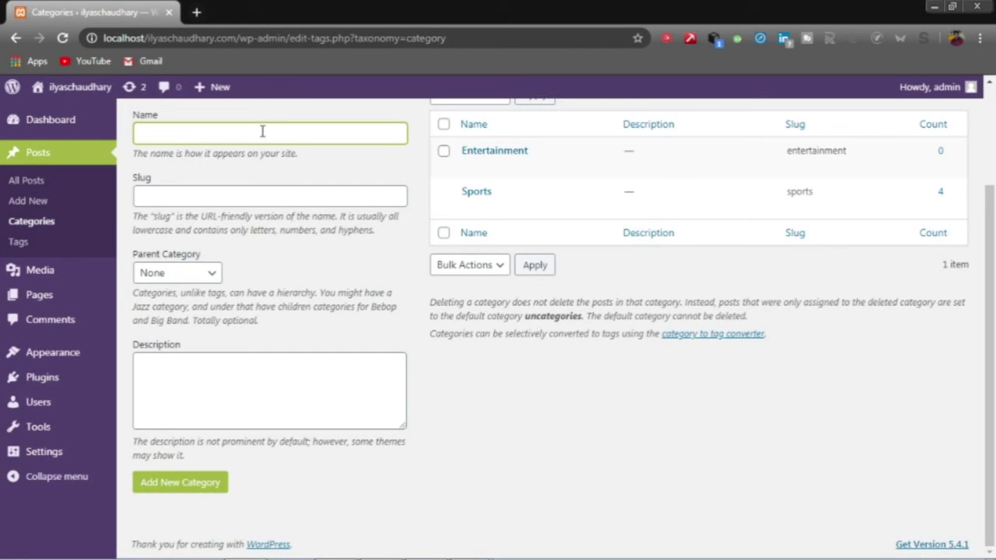
pyautogui.write('Business News')
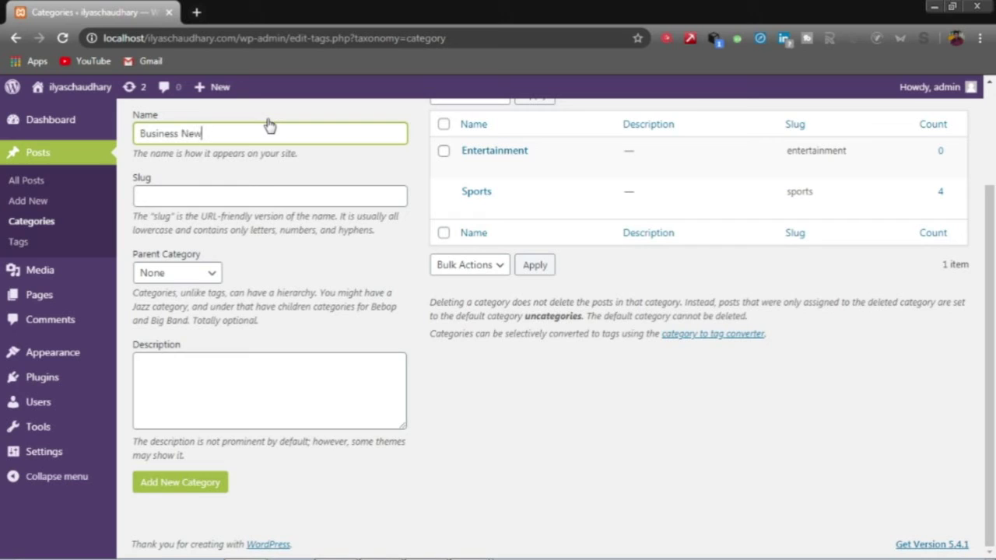
pyautogui.click(282, 198)
pyautogui.write('Business')
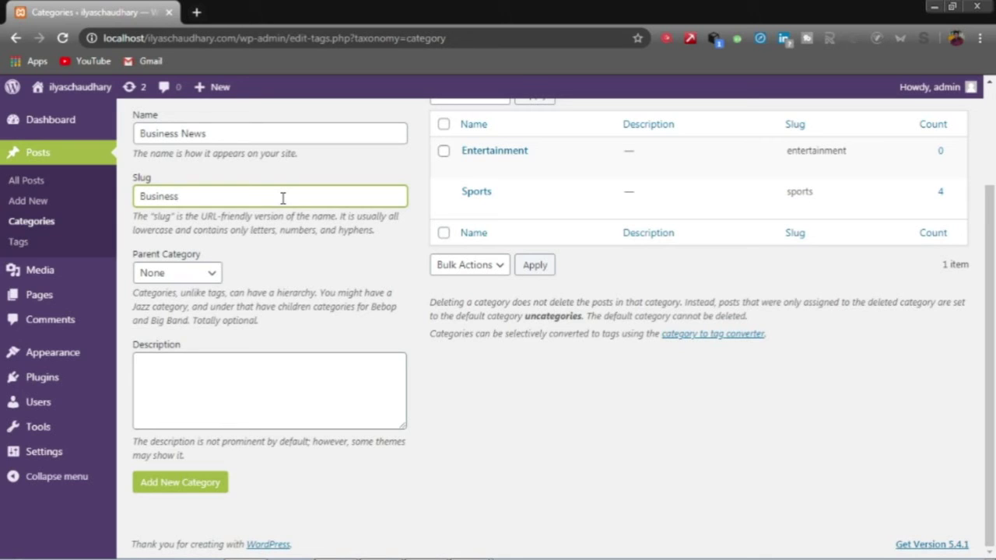
pyautogui.write('-News')
pyautogui.click(198, 278)
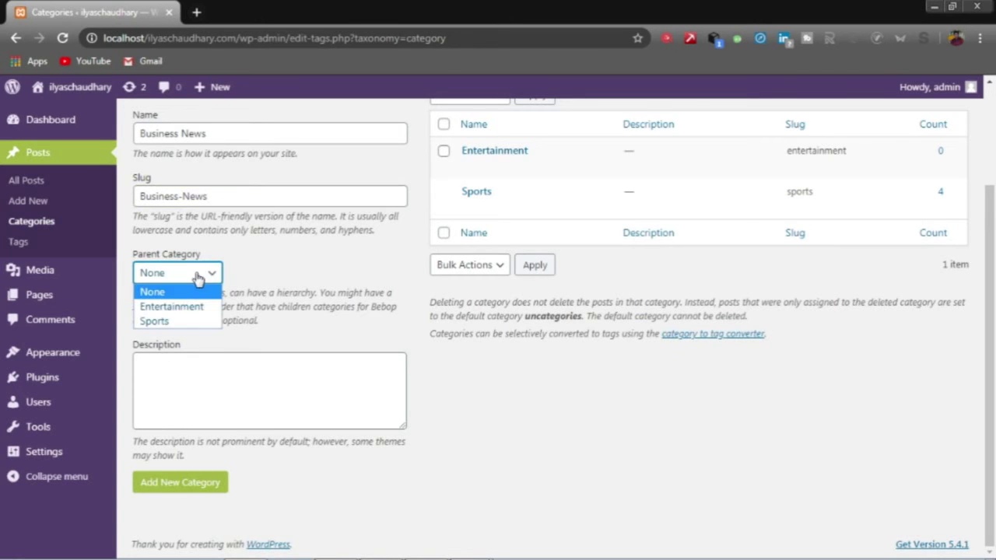
pyautogui.click(253, 289)
pyautogui.click(189, 484)
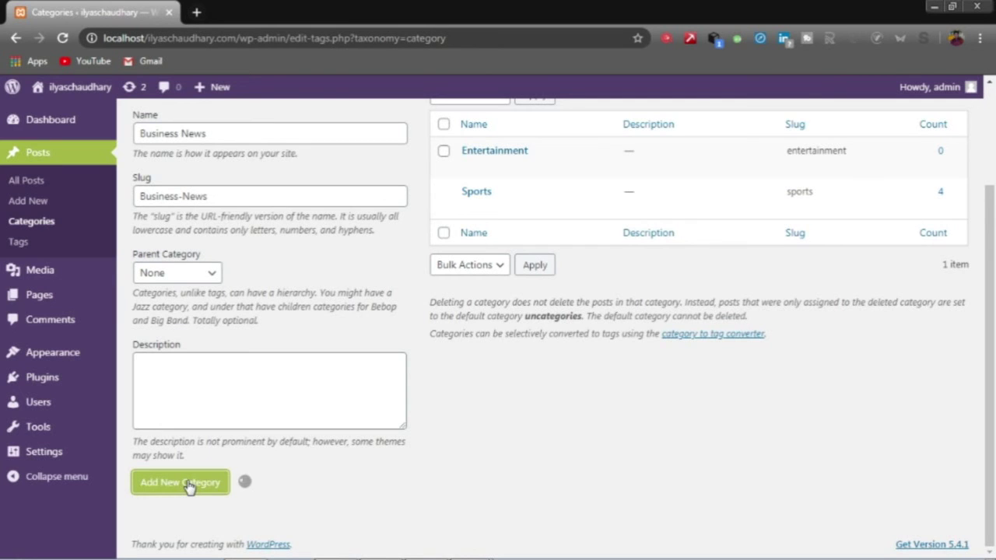
# Step: Add a category named Weather, leaving its slug empty and its parent category as None
pyautogui.click(245, 126)
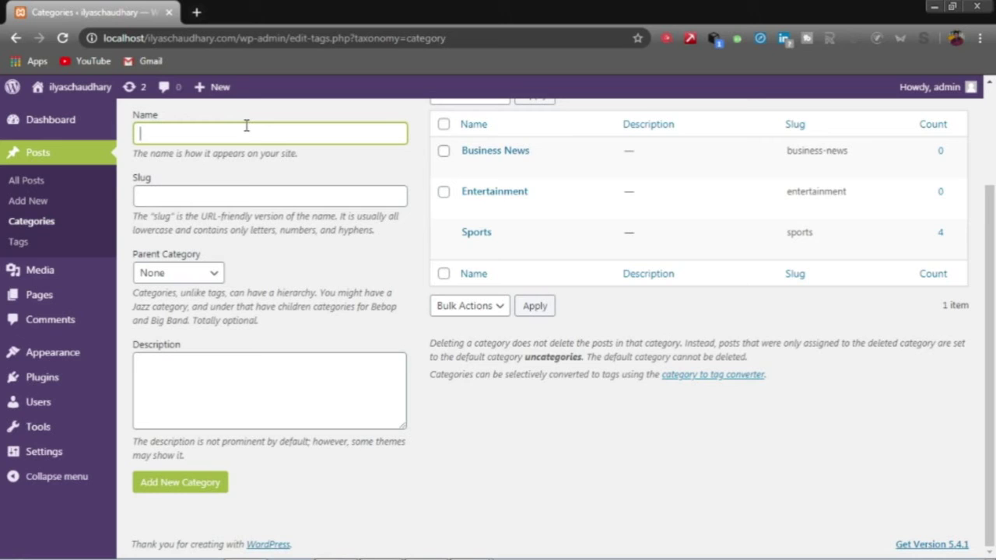
pyautogui.write('Weather')
pyautogui.click(235, 197)
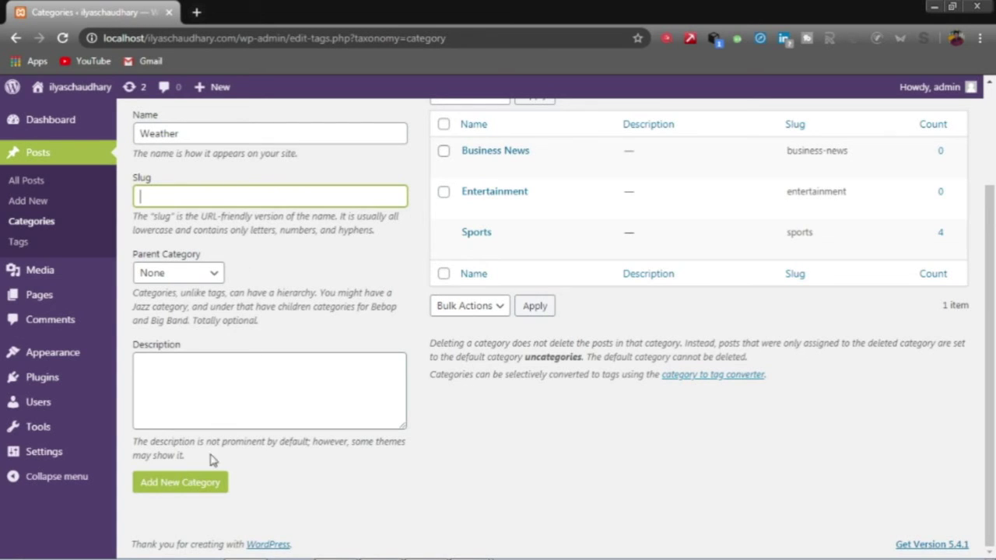
pyautogui.click(200, 484)
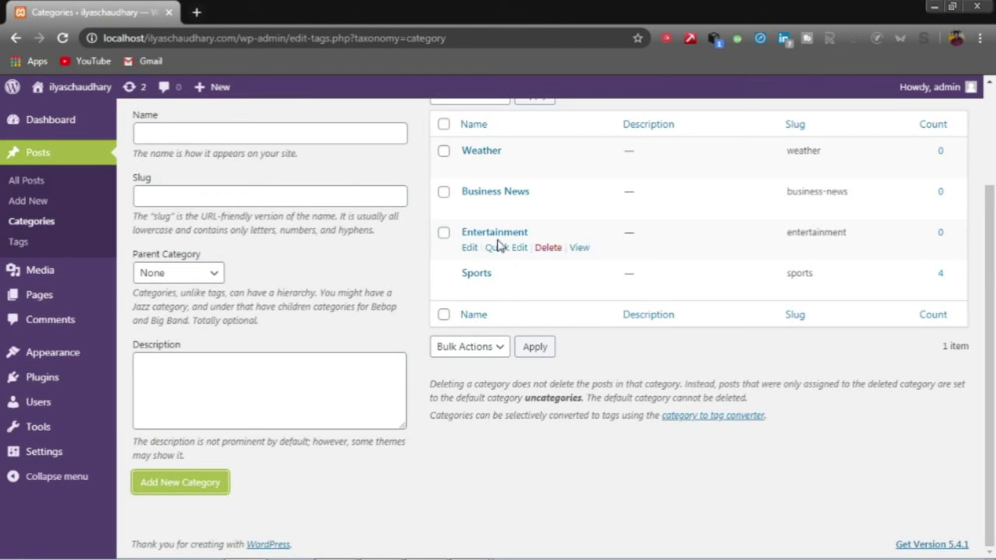
# Step: Add a category named Pakistan with Entertainment as its parent category, leaving the slug empty
pyautogui.scroll(2, 511, 239)
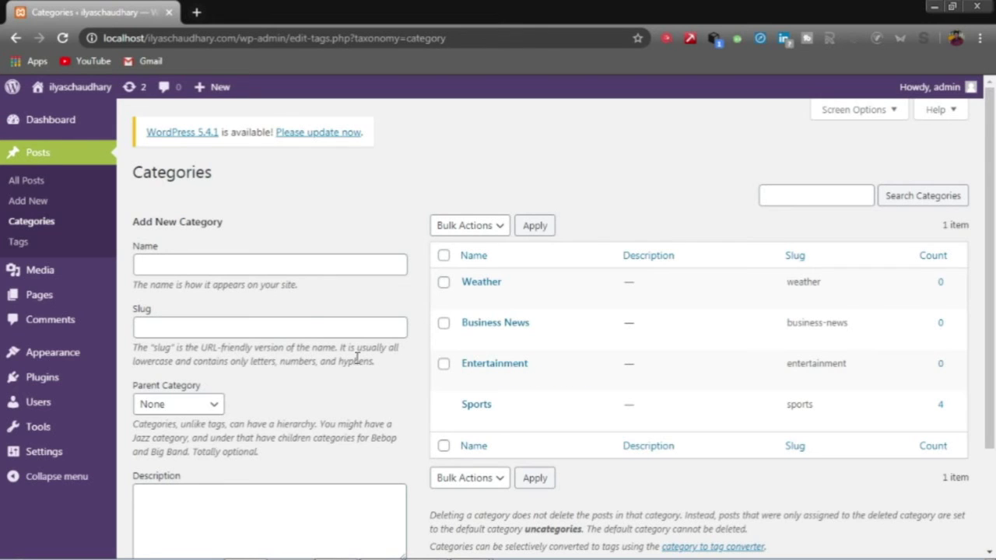
pyautogui.click(279, 267)
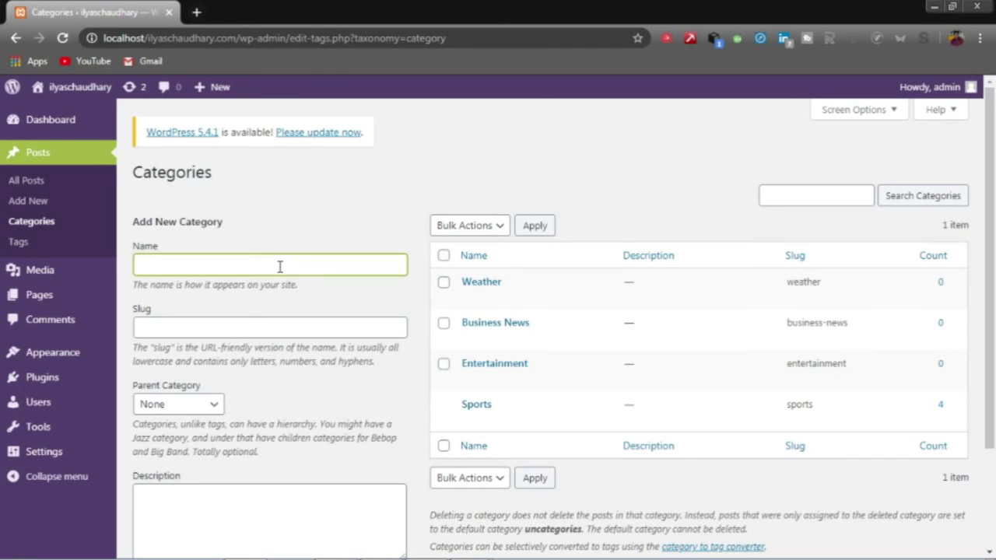
pyautogui.write('Pakistan')
pyautogui.click(206, 410)
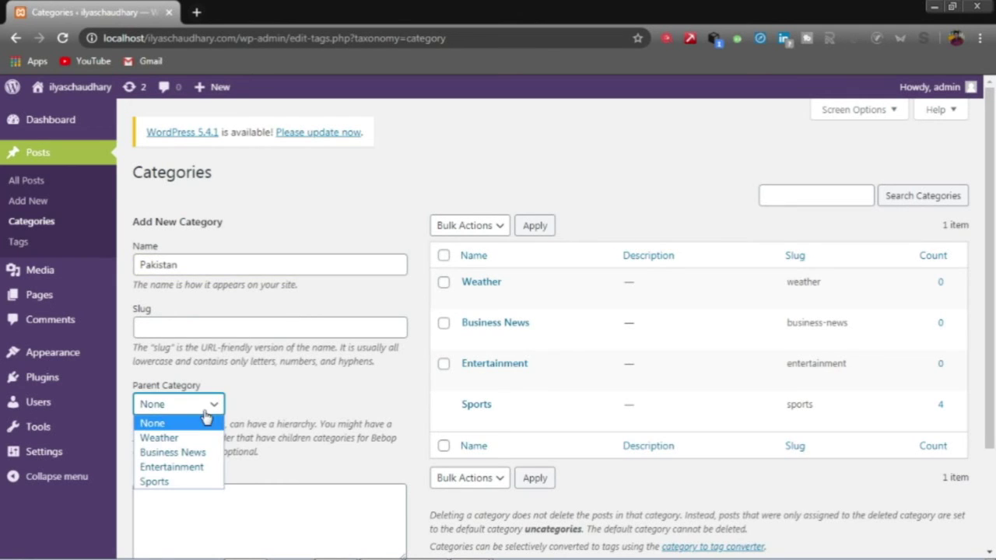
pyautogui.click(204, 468)
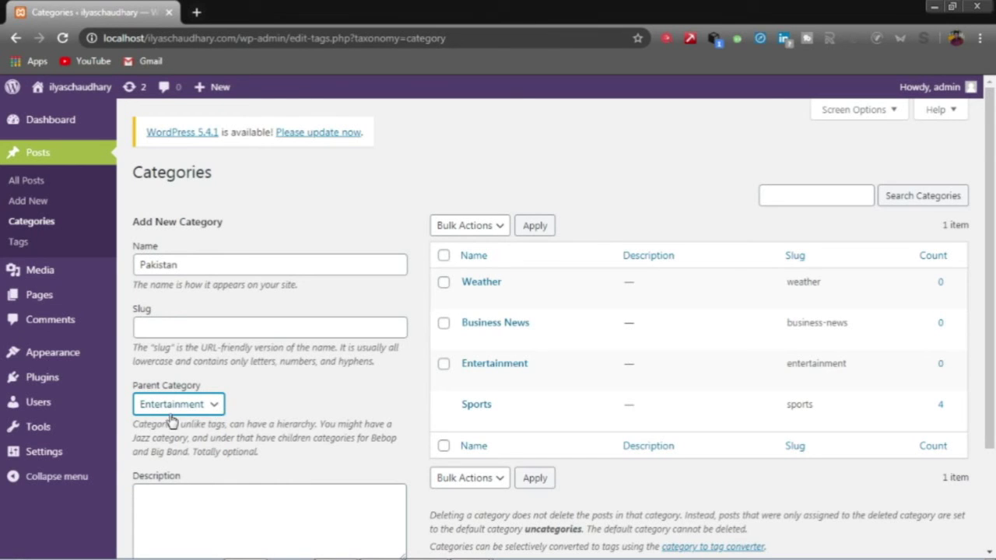
pyautogui.scroll(-3, 204, 421)
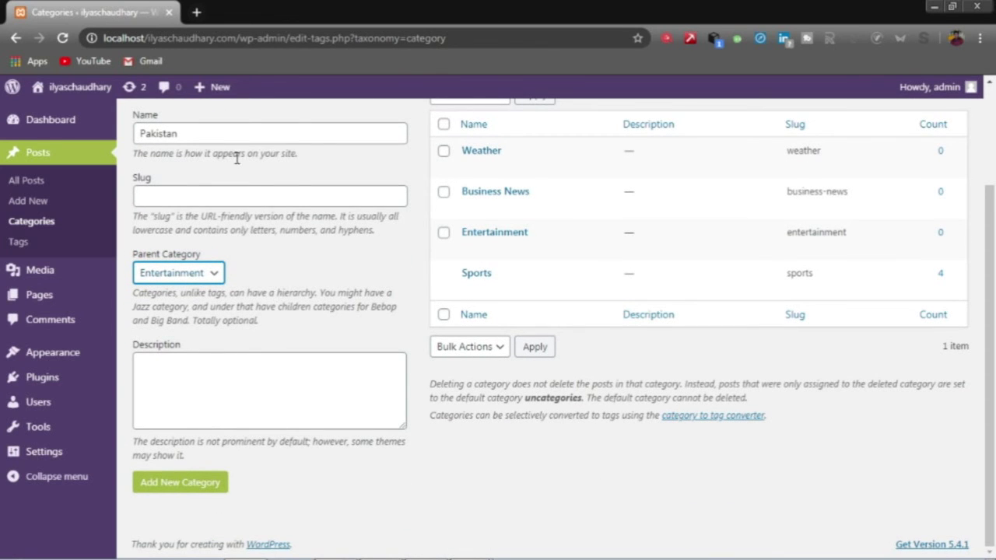
pyautogui.click(163, 486)
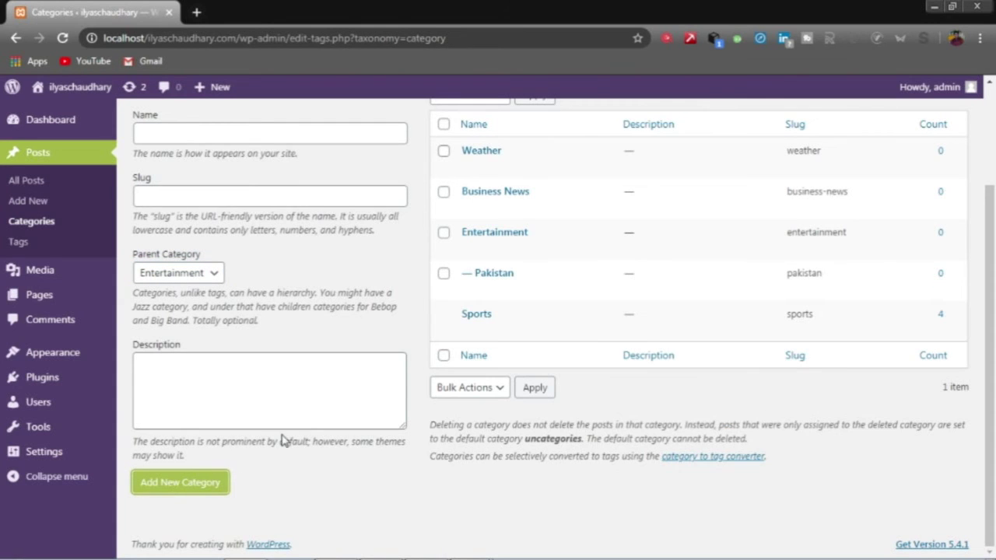
pyautogui.moveTo(476, 300)
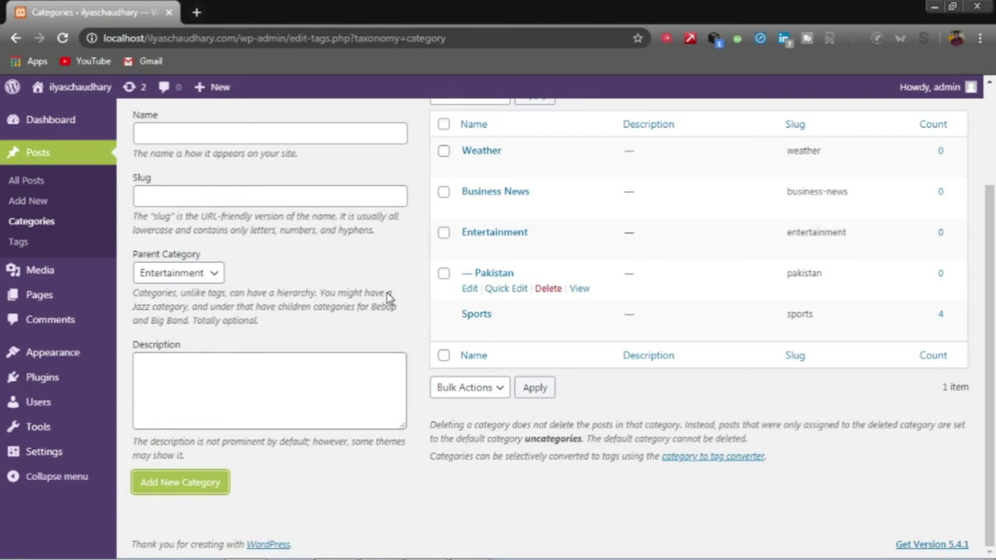
# Step: Mark the Weather and Business News categories and choose Delete as the bulk action without applying it
pyautogui.scroll(1, 387, 294)
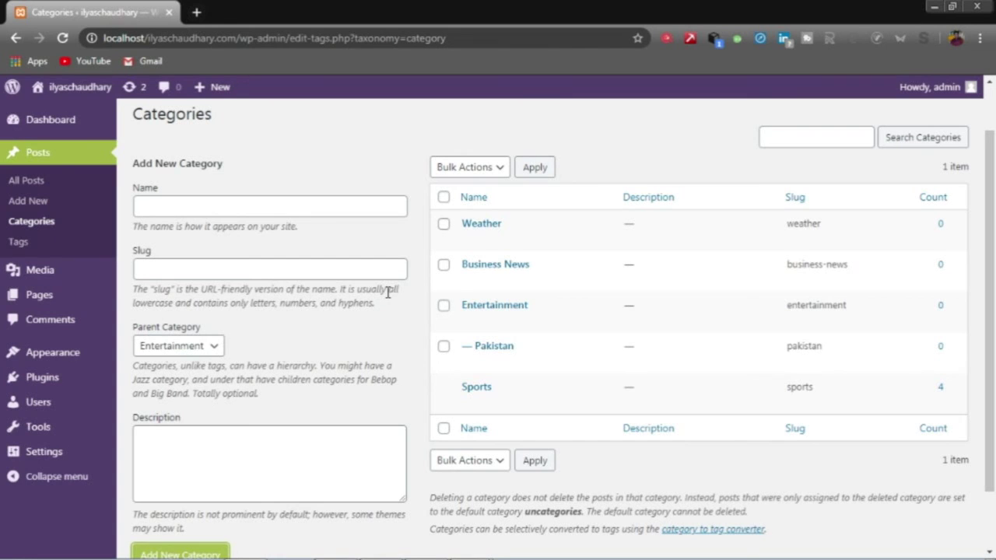
pyautogui.click(444, 224)
pyautogui.click(447, 266)
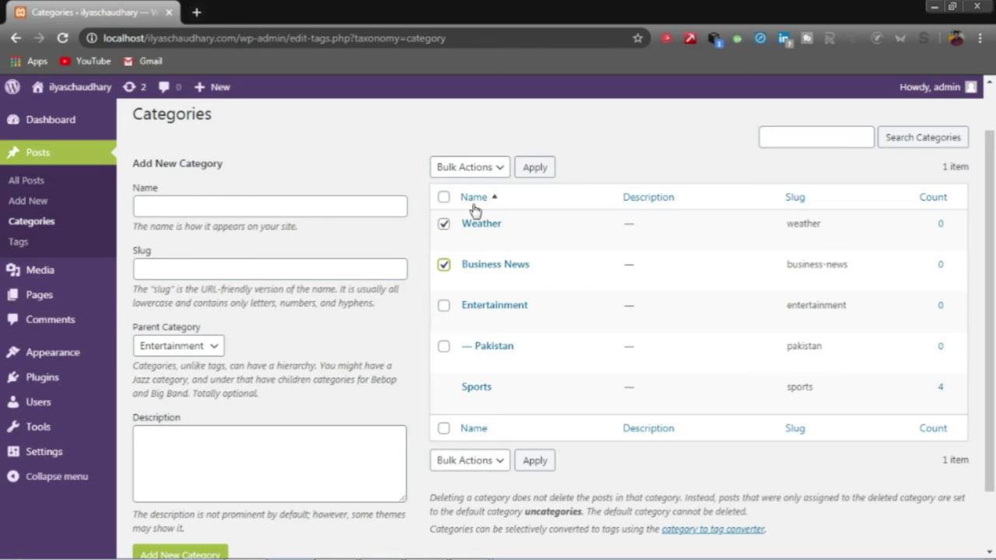
pyautogui.click(498, 170)
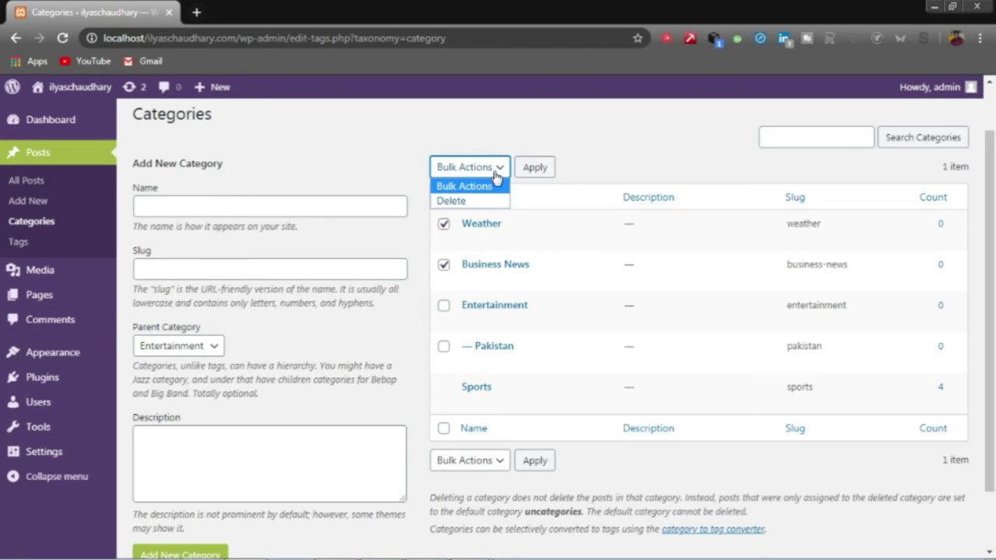
pyautogui.click(457, 201)
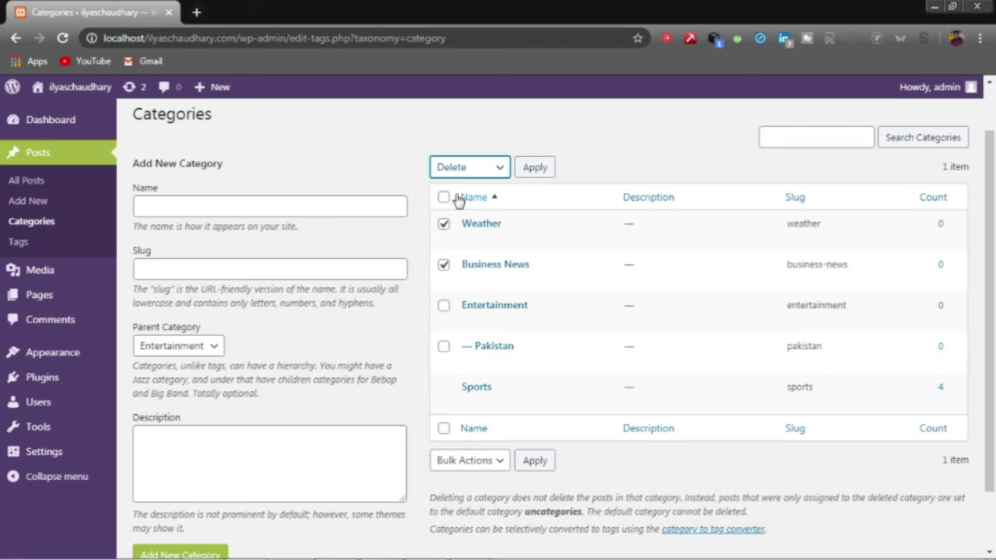
# Step: Select all the categories in the list at once
pyautogui.click(443, 199)
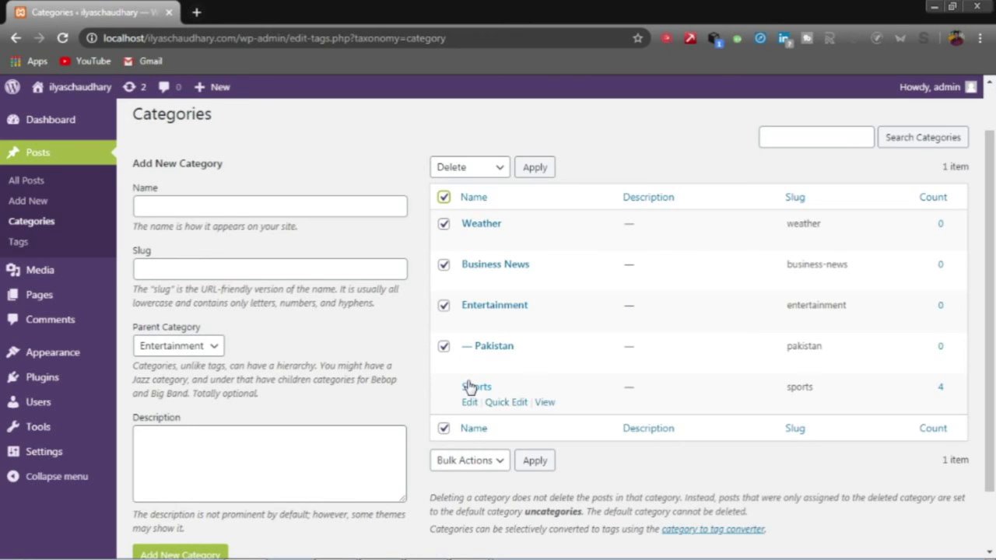
pyautogui.scroll(-1, 469, 386)
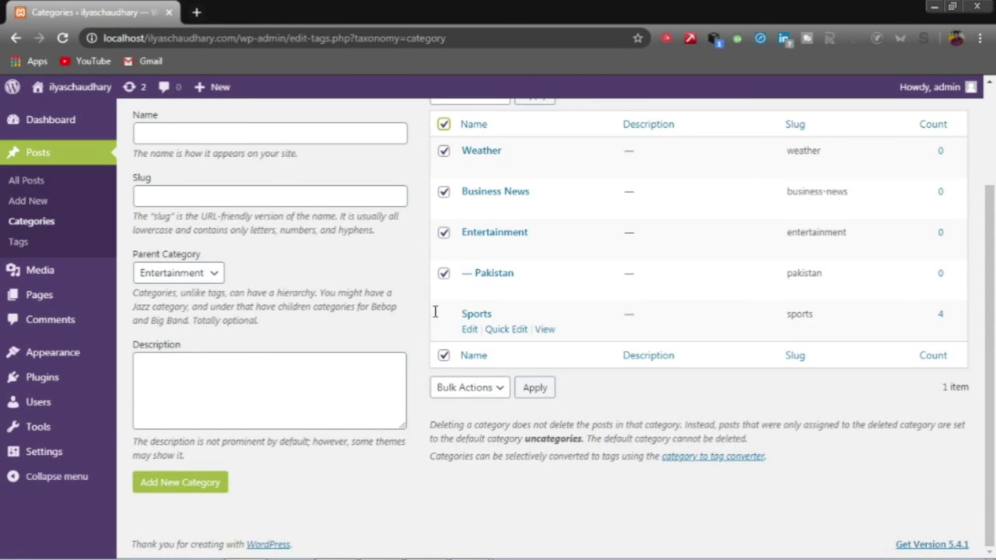
pyautogui.scroll(3, 435, 312)
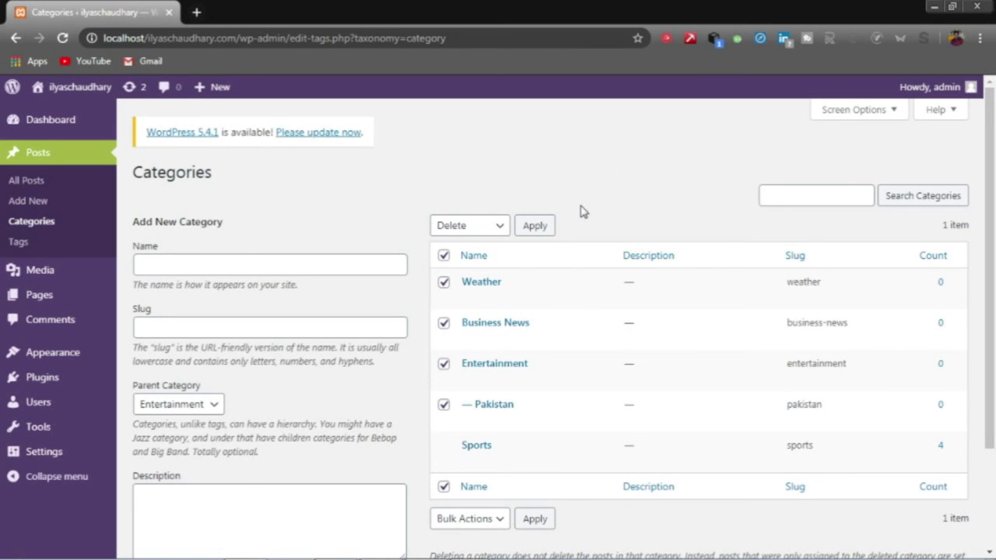
pyautogui.moveTo(805, 300)
pyautogui.click(836, 194)
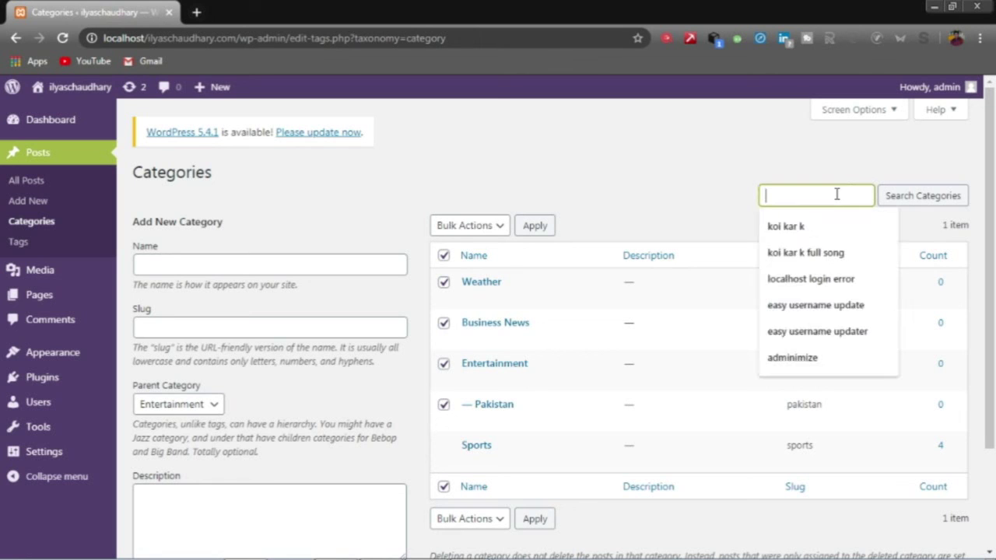
pyautogui.click(834, 161)
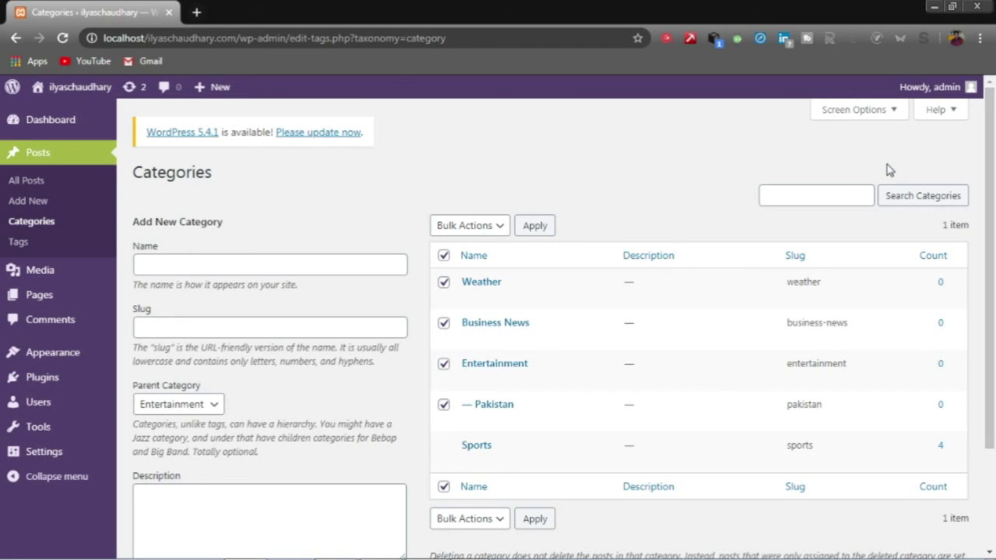
pyautogui.moveTo(920, 354)
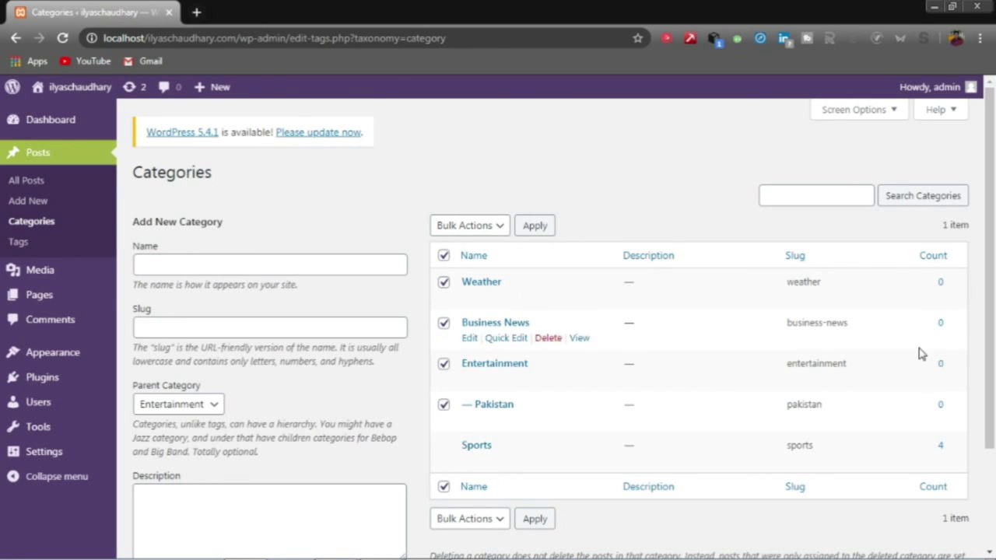
# Step: Show the category list's screen options and hide the Count, Slug and Description columns
pyautogui.click(859, 114)
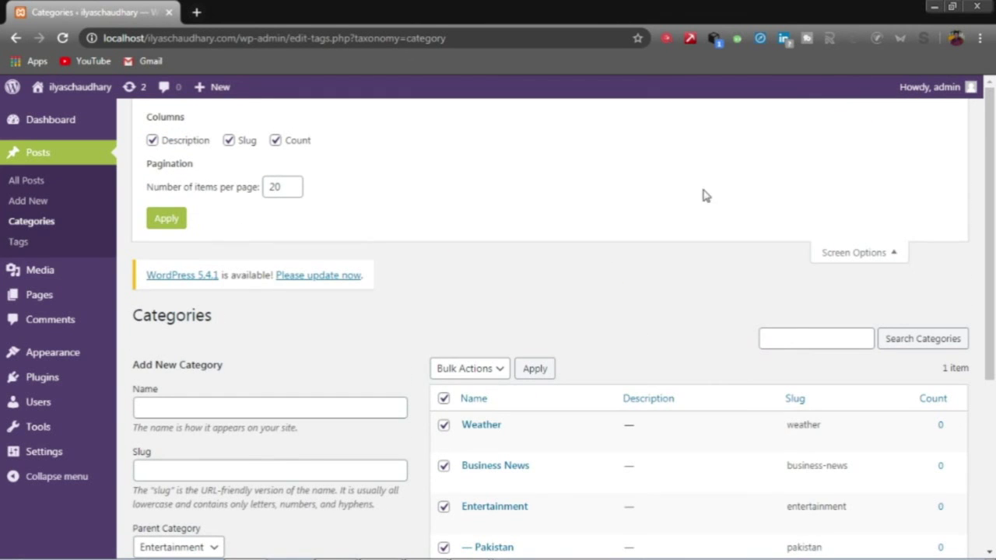
pyautogui.click(283, 143)
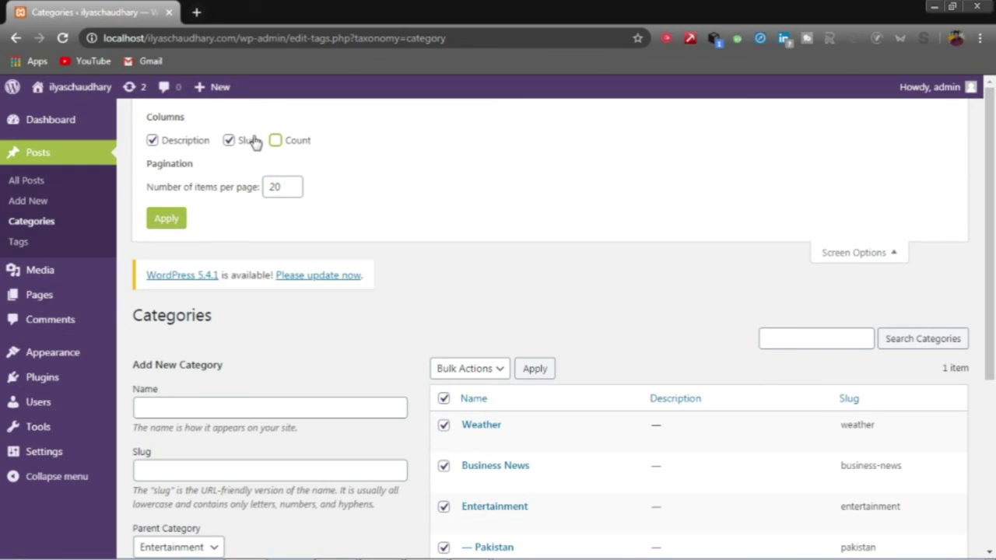
pyautogui.click(231, 146)
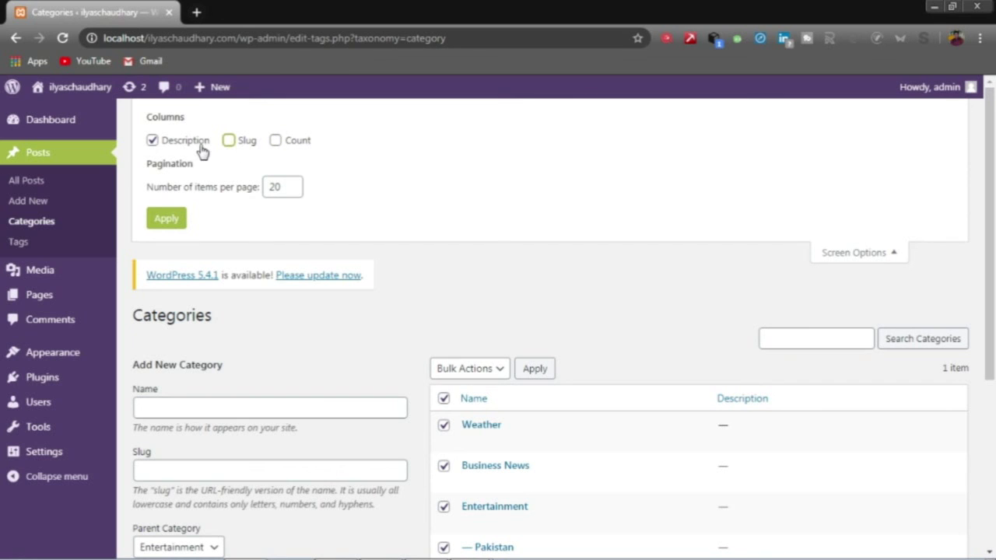
pyautogui.click(193, 151)
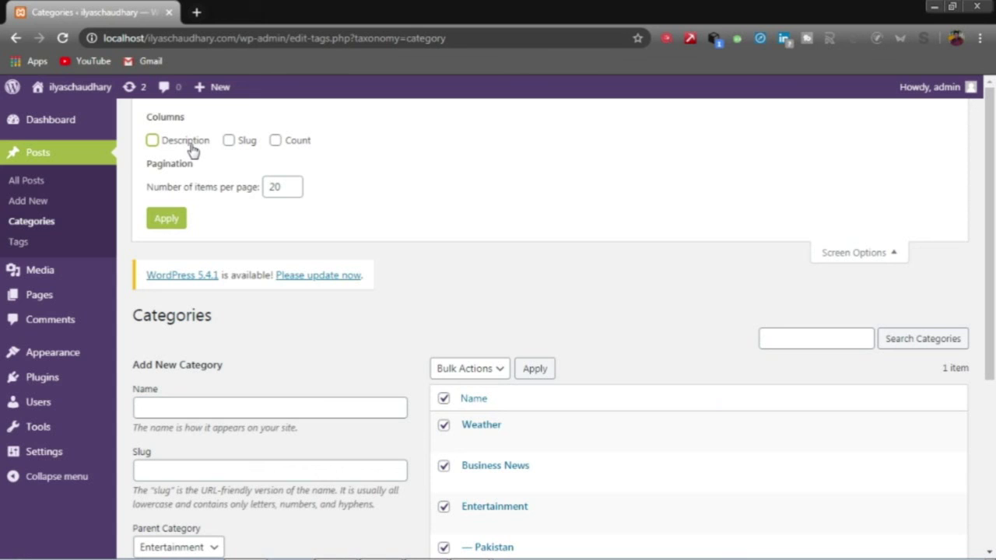
# Step: Restore the Description, Slug and Count columns in the category list
pyautogui.click(196, 147)
pyautogui.click(242, 148)
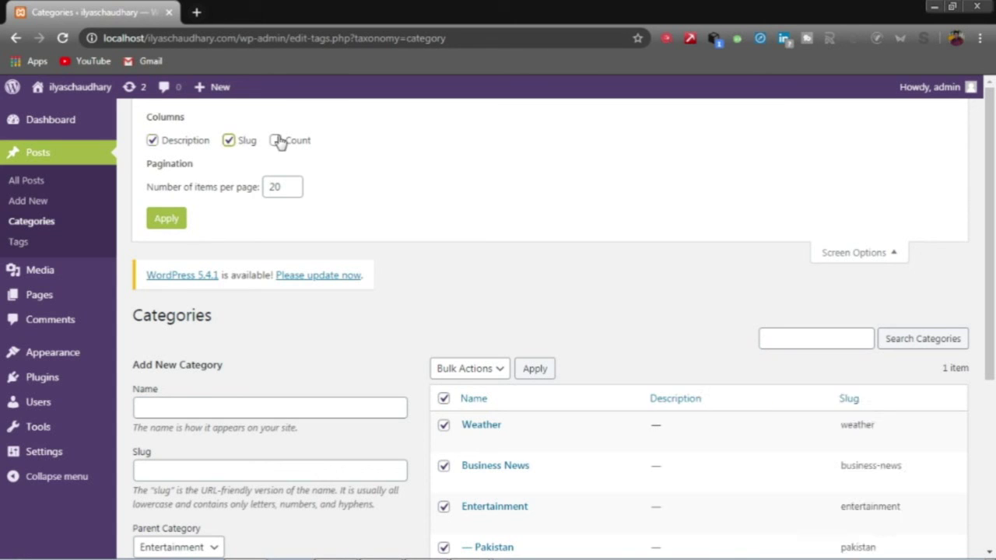
pyautogui.click(277, 140)
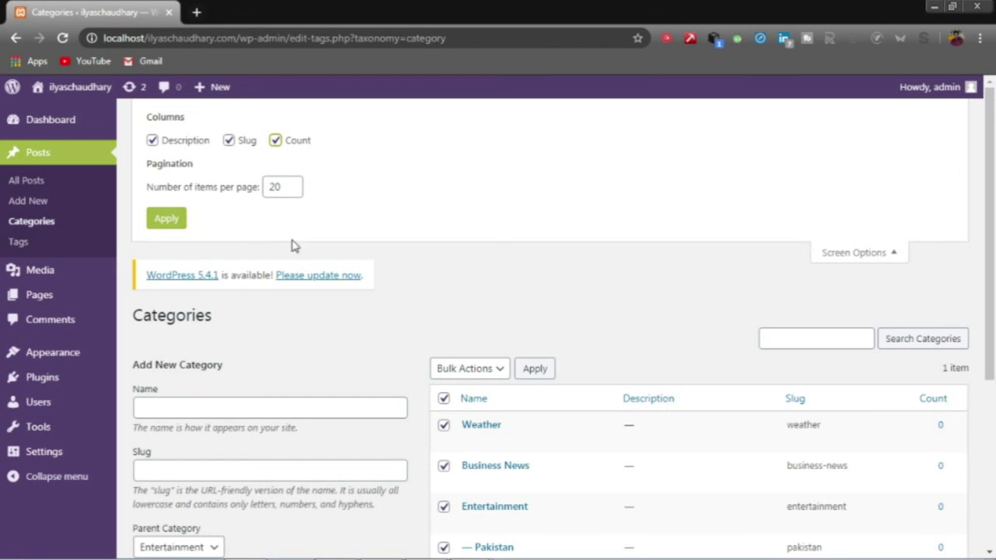
# Step: Set the category list's number of items per page to 2 and apply the screen options
pyautogui.scroll(-1, 407, 337)
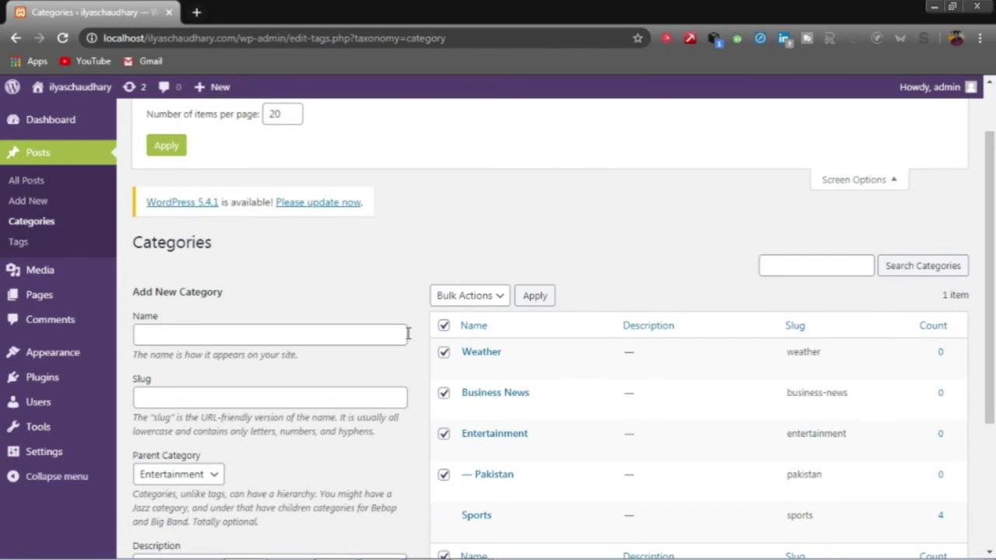
pyautogui.scroll(1, 407, 333)
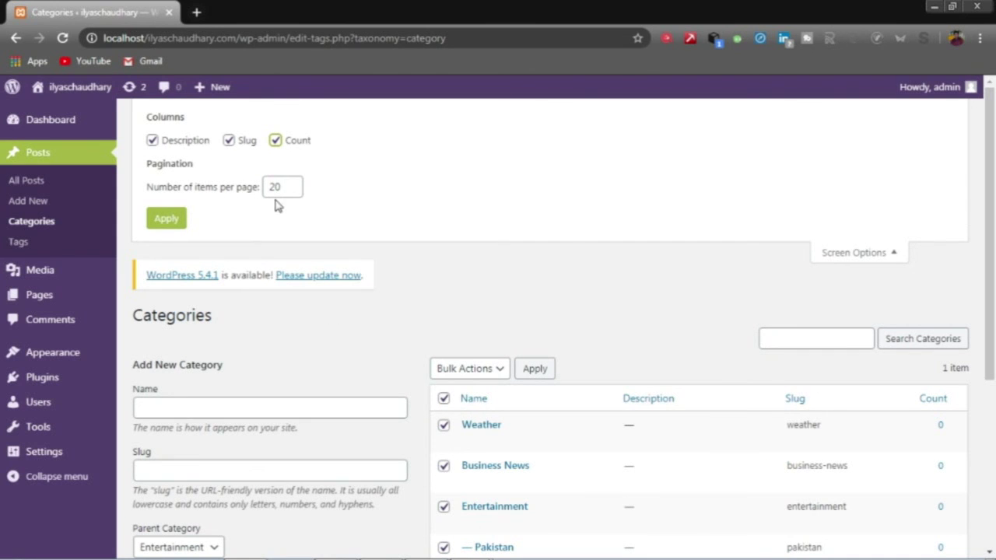
pyautogui.scroll(-1, 392, 364)
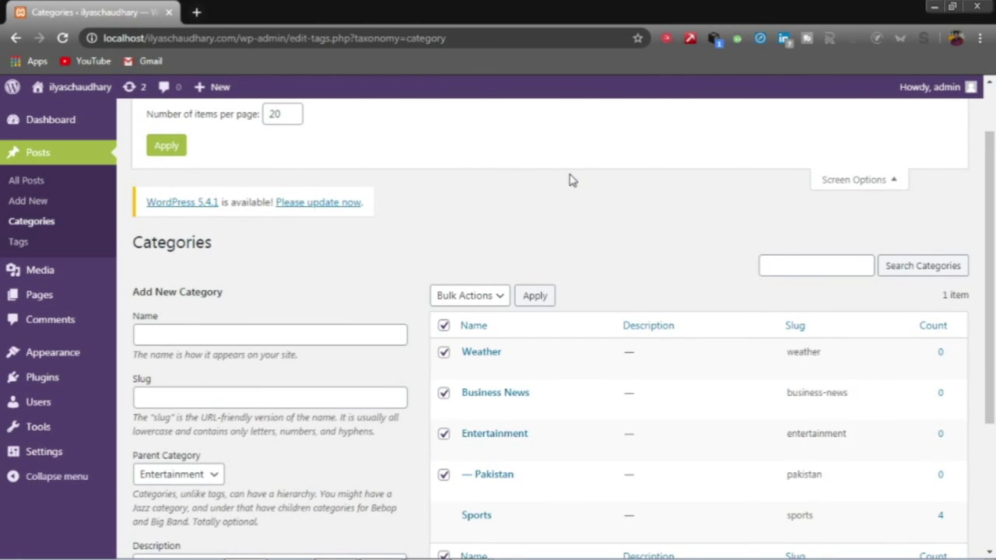
pyautogui.scroll(1, 692, 259)
pyautogui.click(277, 187)
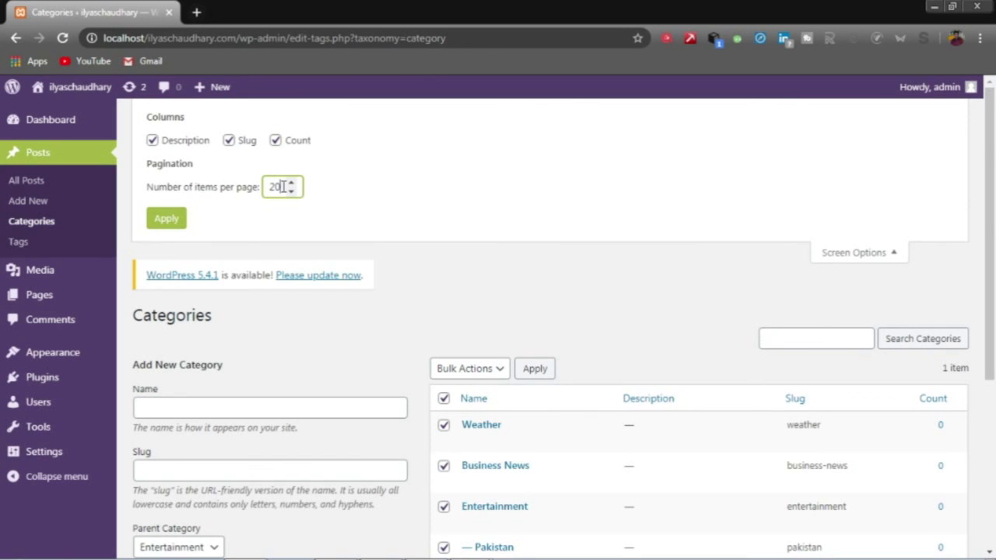
pyautogui.doubleClick(282, 187)
pyautogui.write('2')
pyautogui.click(171, 223)
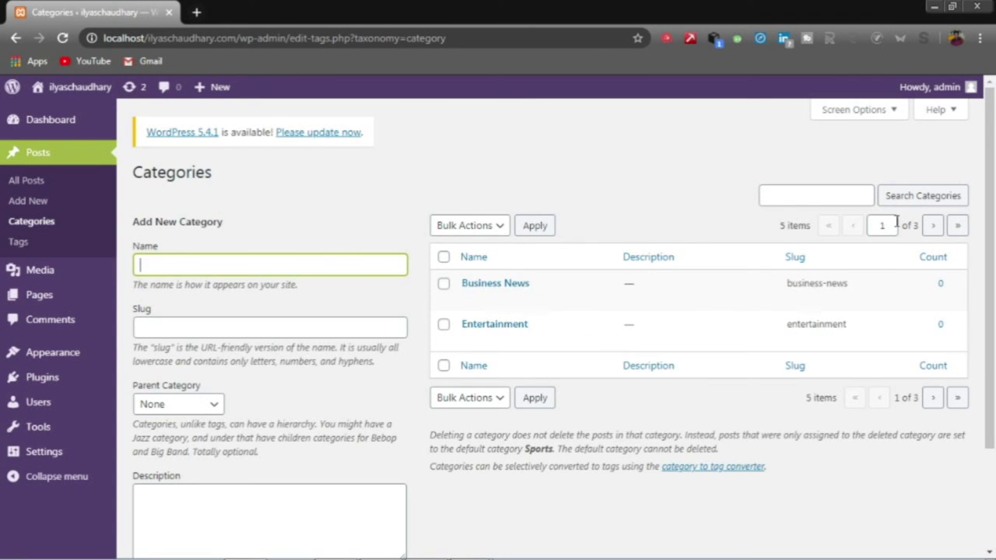
# Step: Page forward through the paginated category list to page 3
pyautogui.click(931, 232)
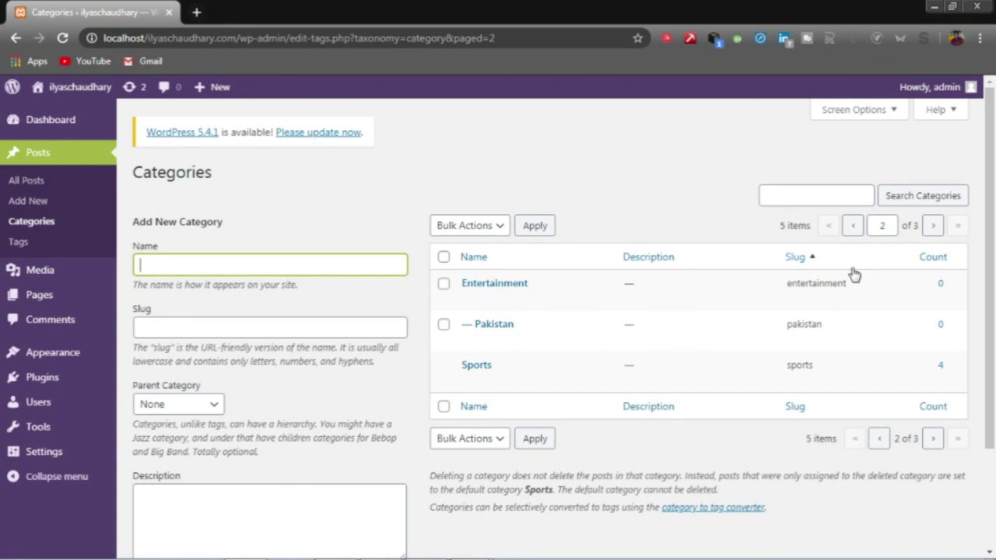
pyautogui.click(933, 225)
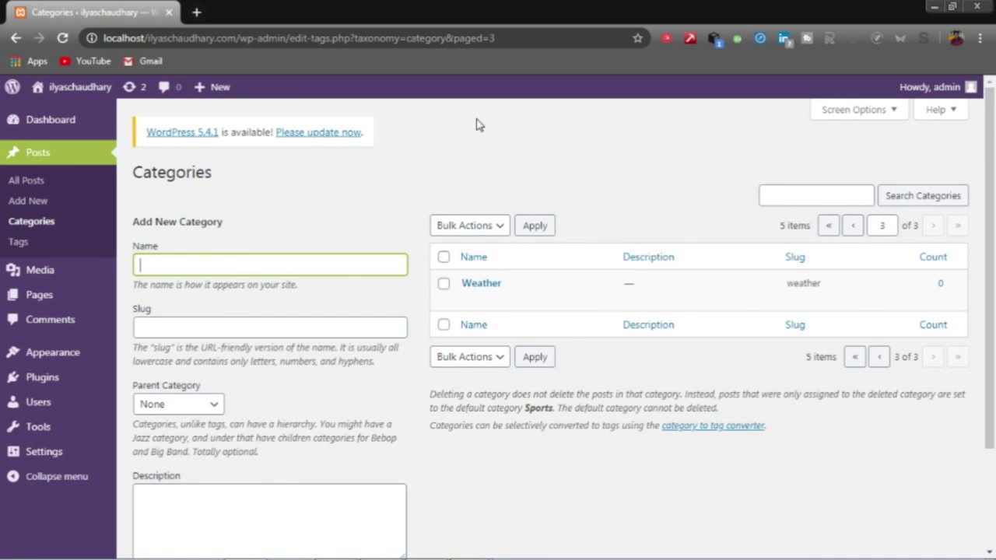
# Step: Show the category list's column and pagination screen options again, then hide them without making changes
pyautogui.click(845, 113)
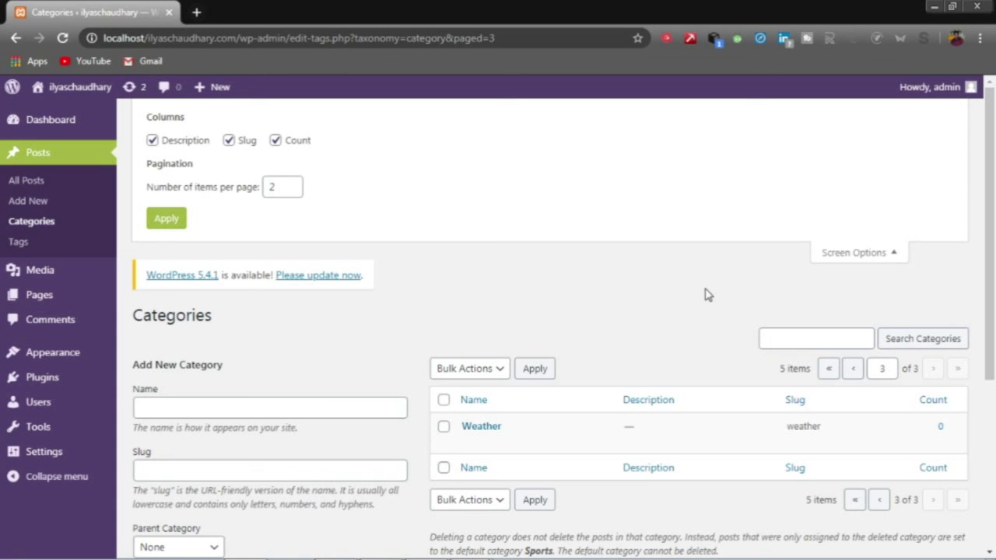
pyautogui.click(860, 253)
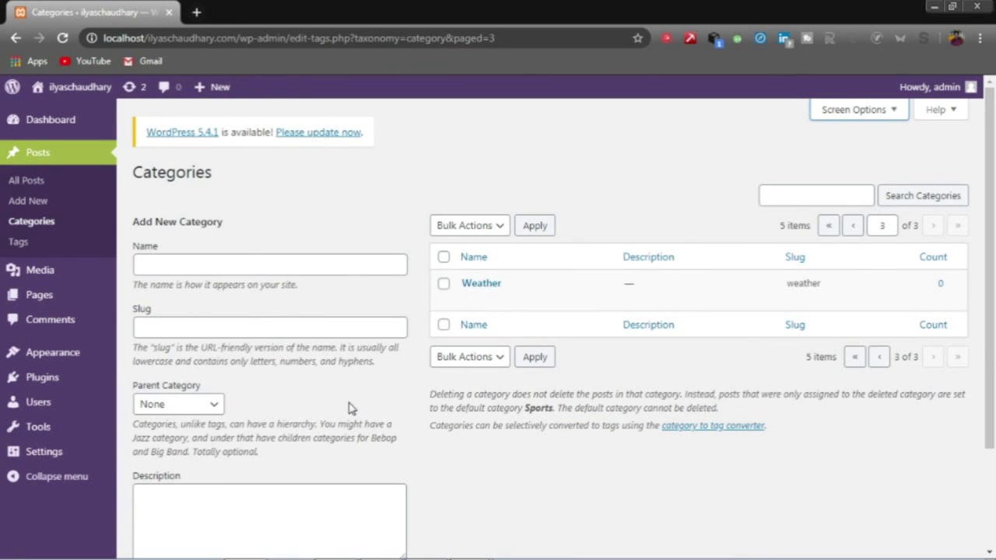
pyautogui.scroll(-2, 351, 407)
pyautogui.scroll(2, 347, 408)
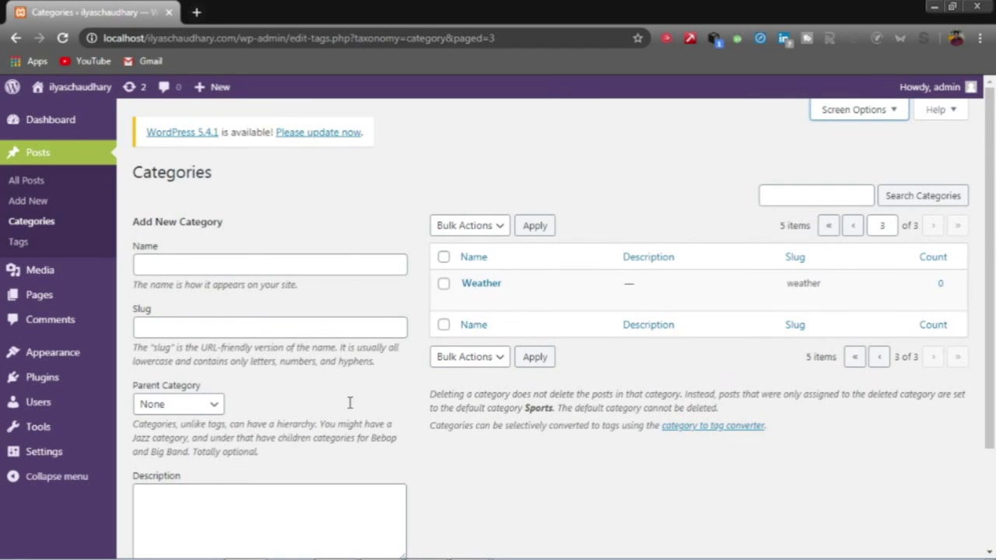